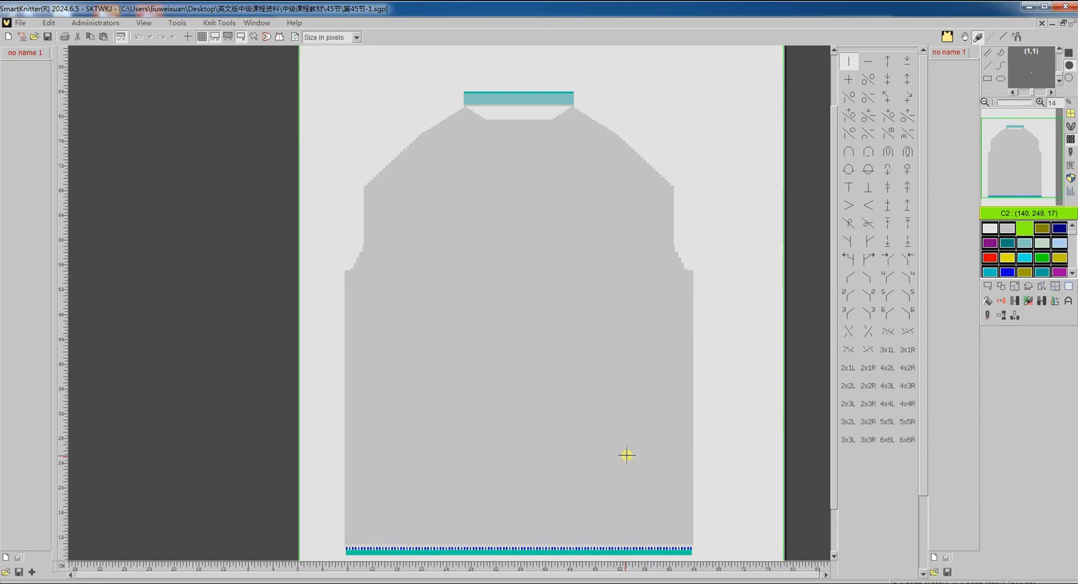
# - Translate the 第45节-1 pattern to knitting machine code and examine the collar courses in the result
pyautogui.click(987, 315)
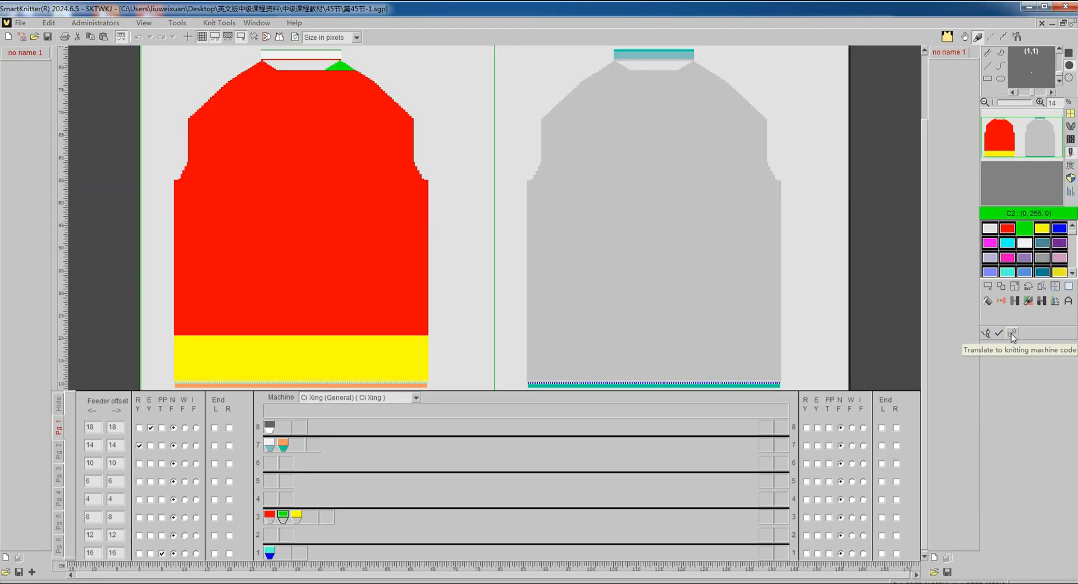
pyautogui.click(1012, 334)
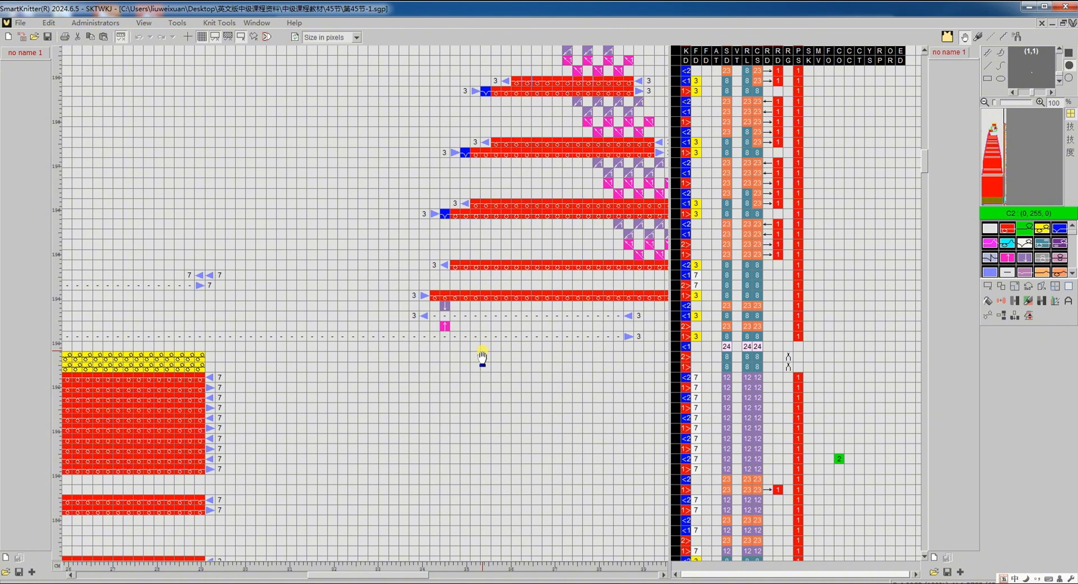
pyautogui.scroll(-3, 482, 357)
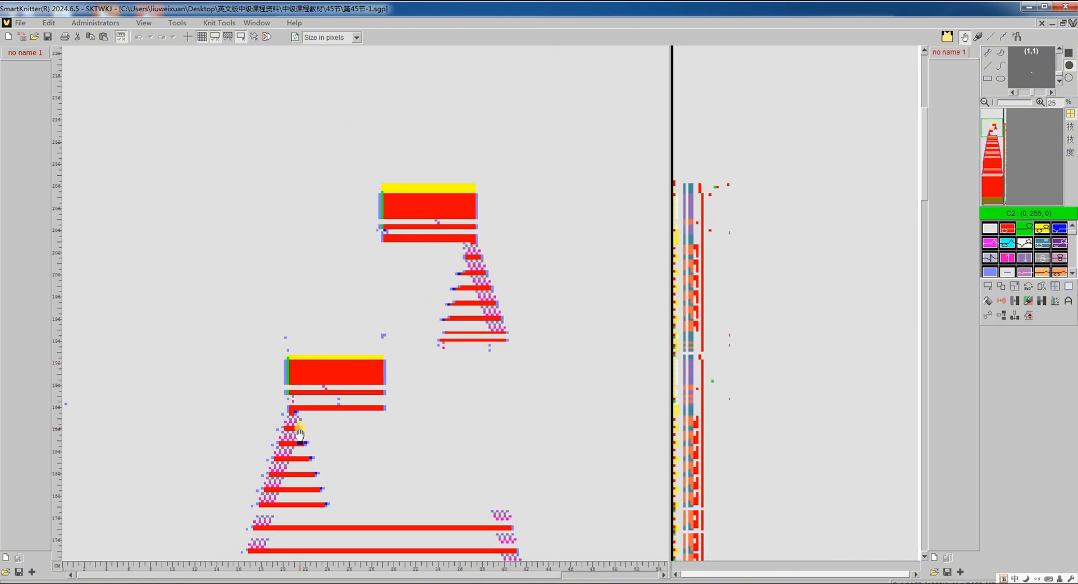
pyautogui.scroll(3, 299, 432)
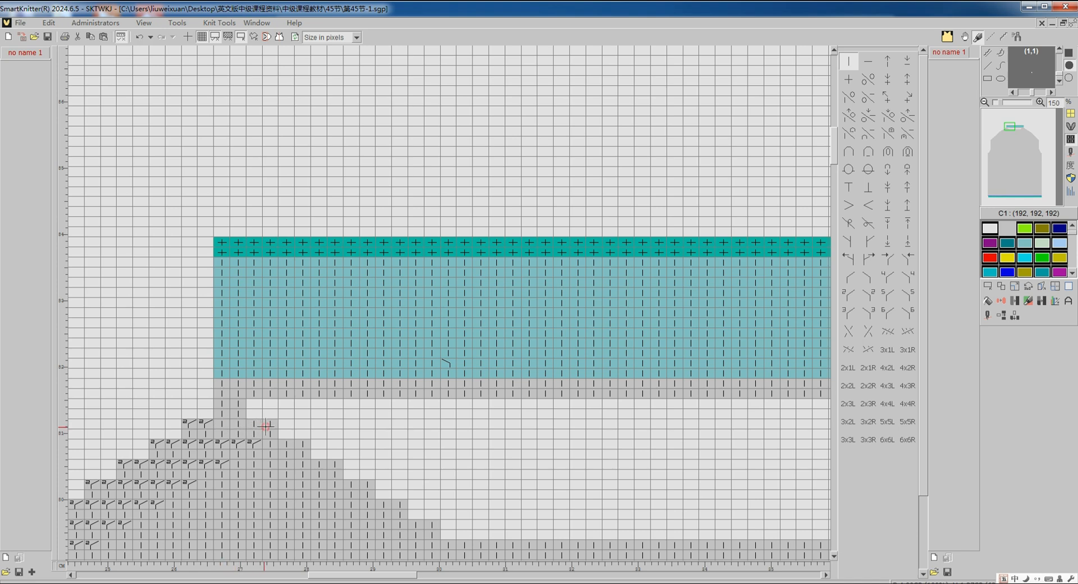
# - Examine the stitch marks at the collar's ends and compare the neckline with its feeder colours
pyautogui.hscroll(10, 265, 427)
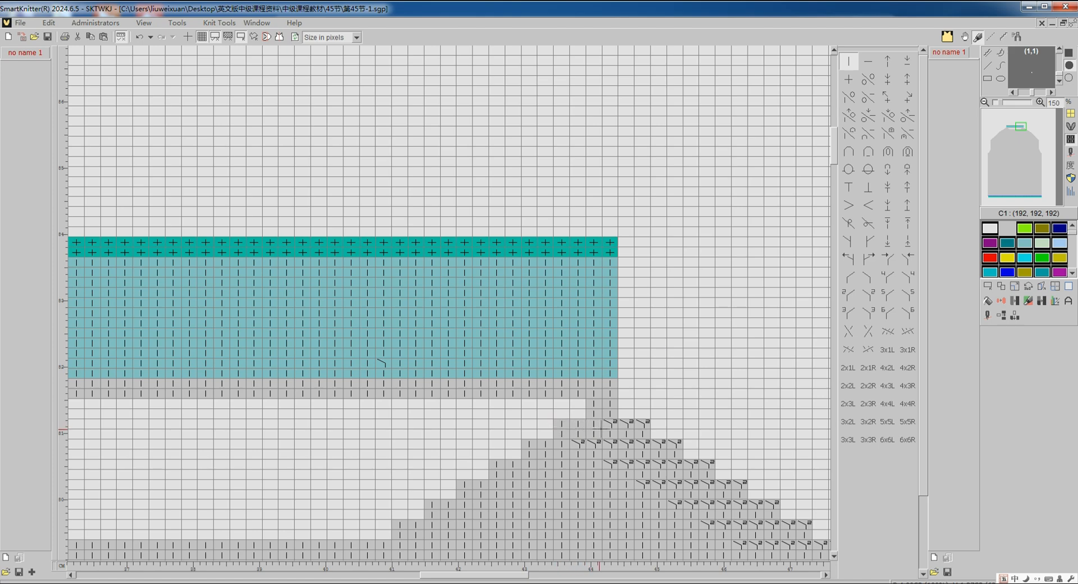
pyautogui.click(1070, 161)
pyautogui.scroll(-3, 828, 337)
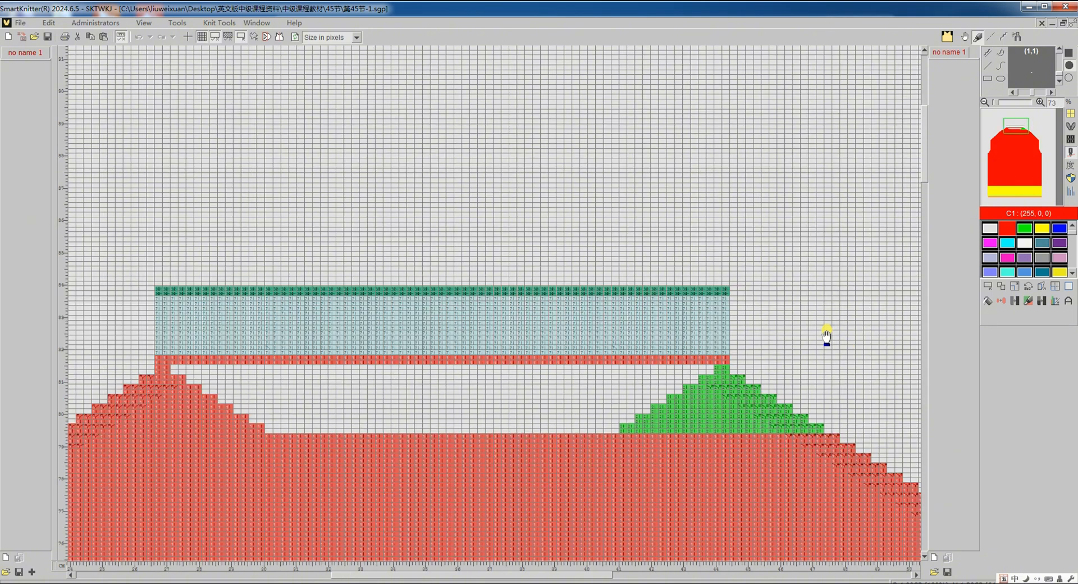
pyautogui.scroll(-1, 827, 337)
pyautogui.click(1071, 141)
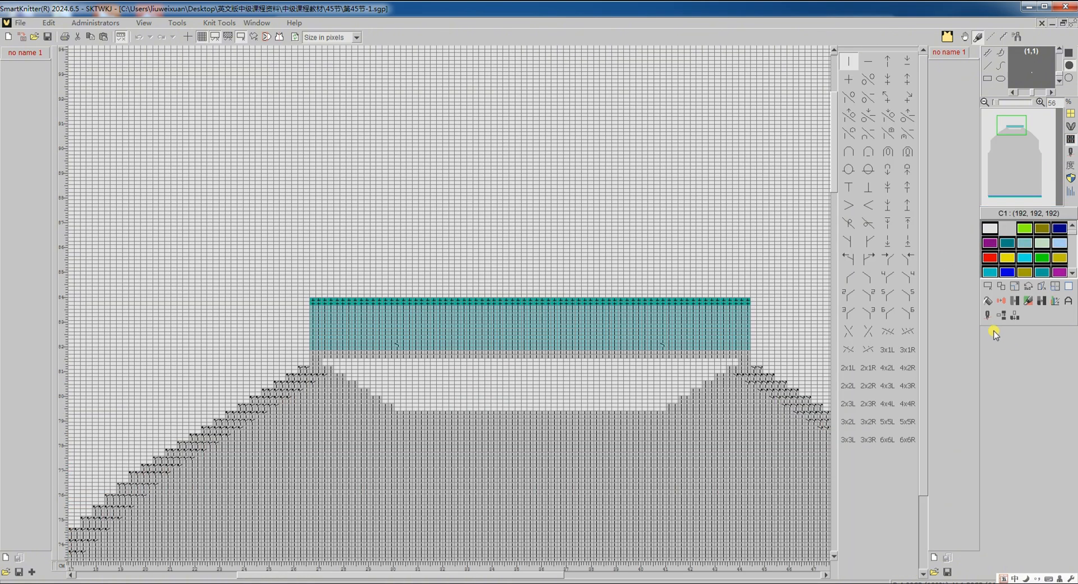
# - Translate the 第45节-1 pattern again with the current translation settings and examine the collar and neckline courses
pyautogui.click(987, 317)
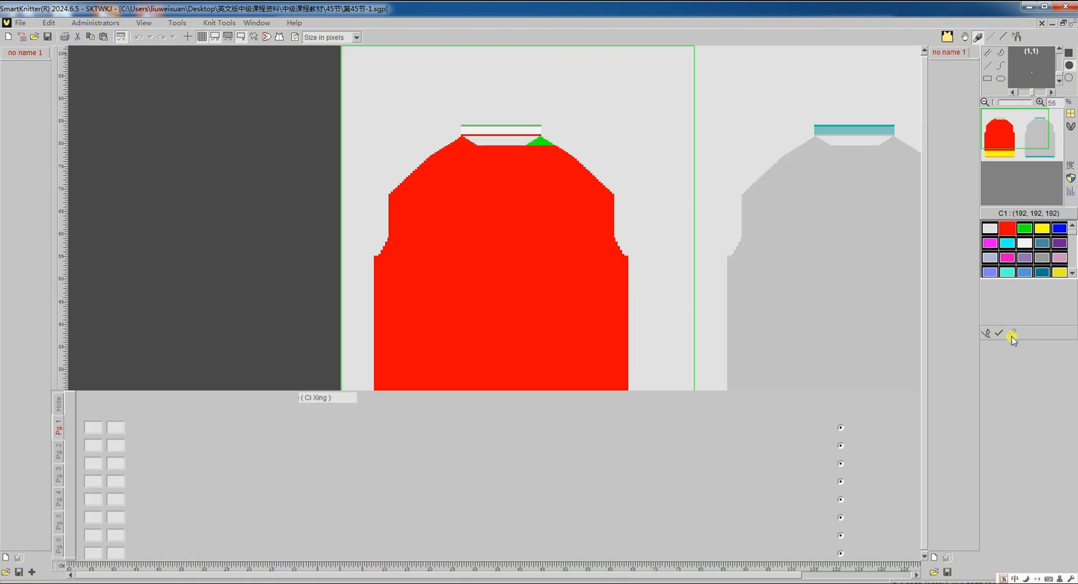
pyautogui.click(1012, 335)
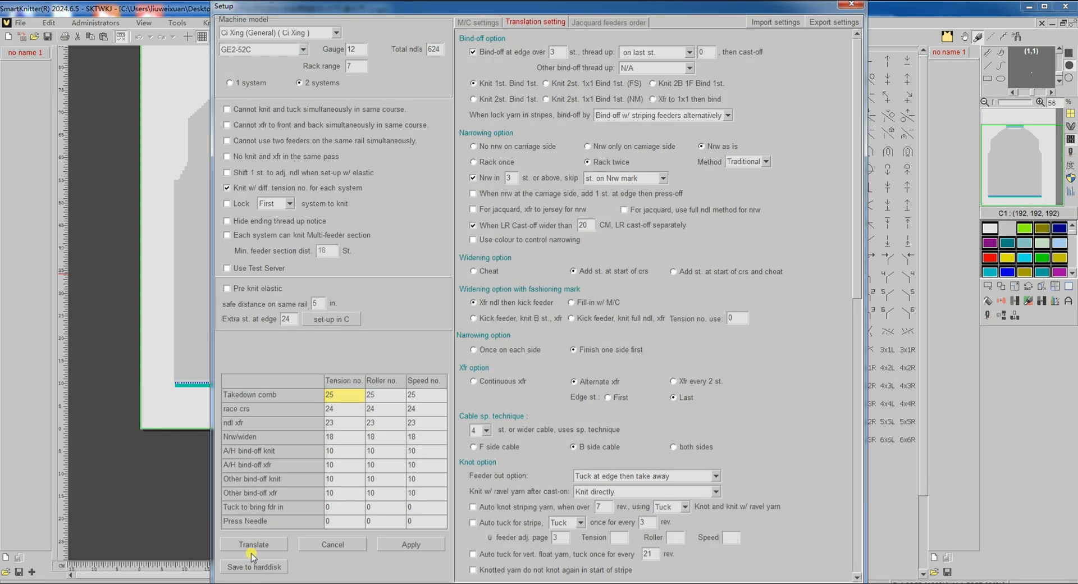
pyautogui.click(252, 546)
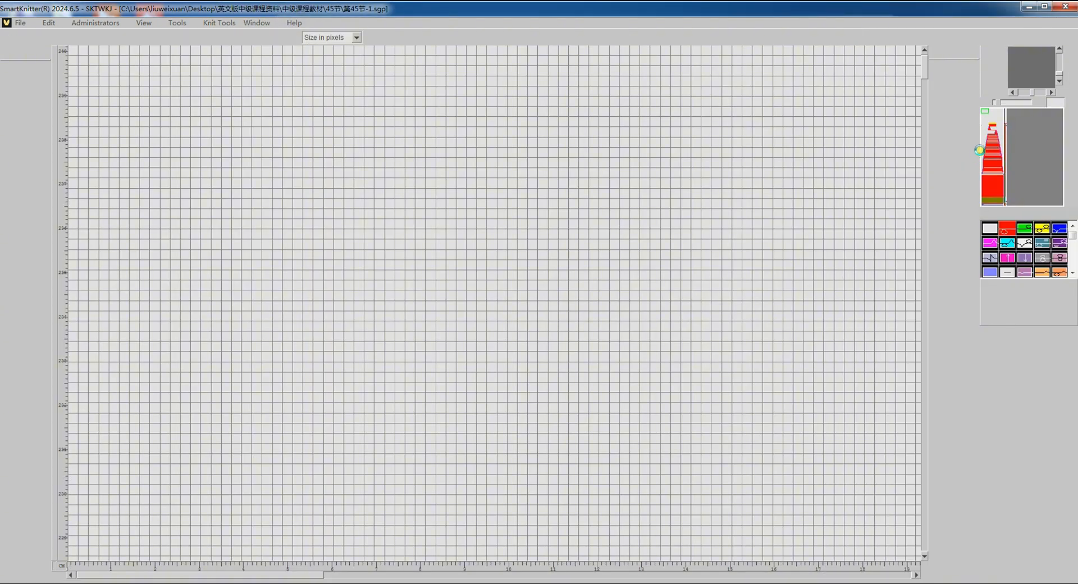
pyautogui.click(991, 129)
pyautogui.scroll(-4, 506, 315)
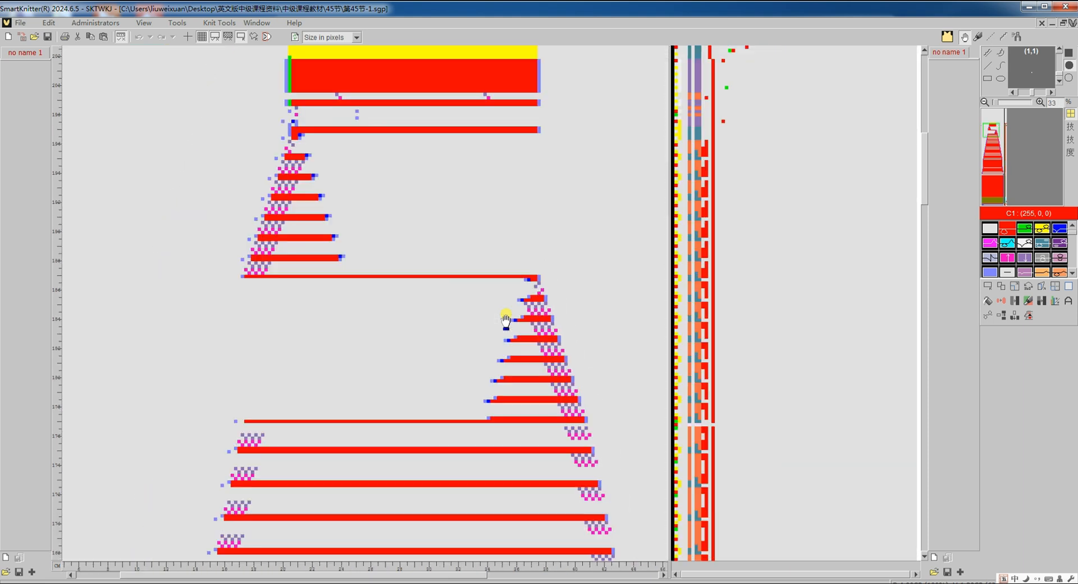
pyautogui.scroll(2, 421, 311)
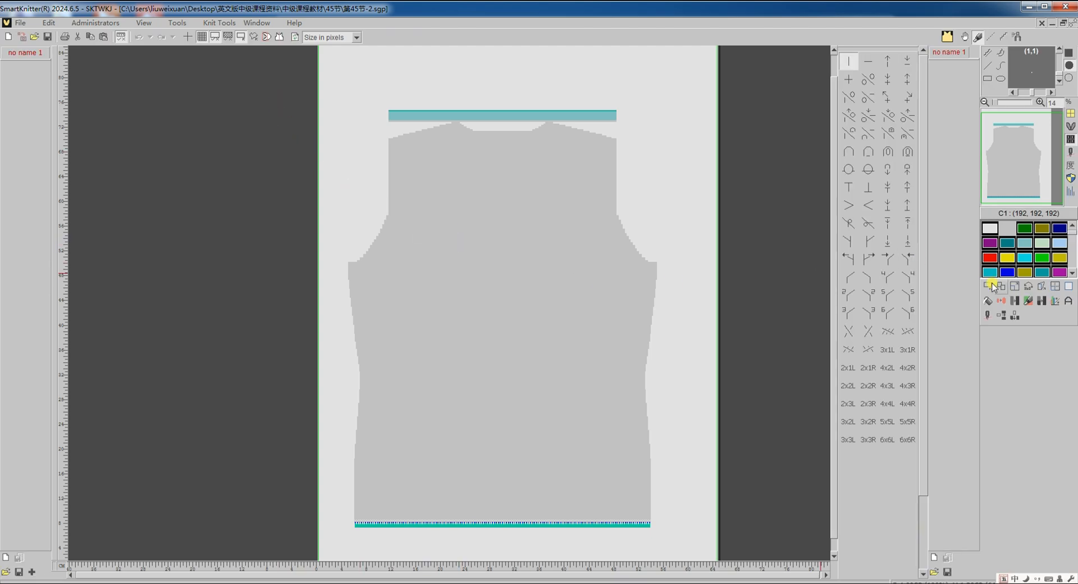
# - Translate the 第45节-2 pattern to knitting machine code and examine the courses around its neckline and waste band
pyautogui.click(987, 316)
pyautogui.click(1011, 336)
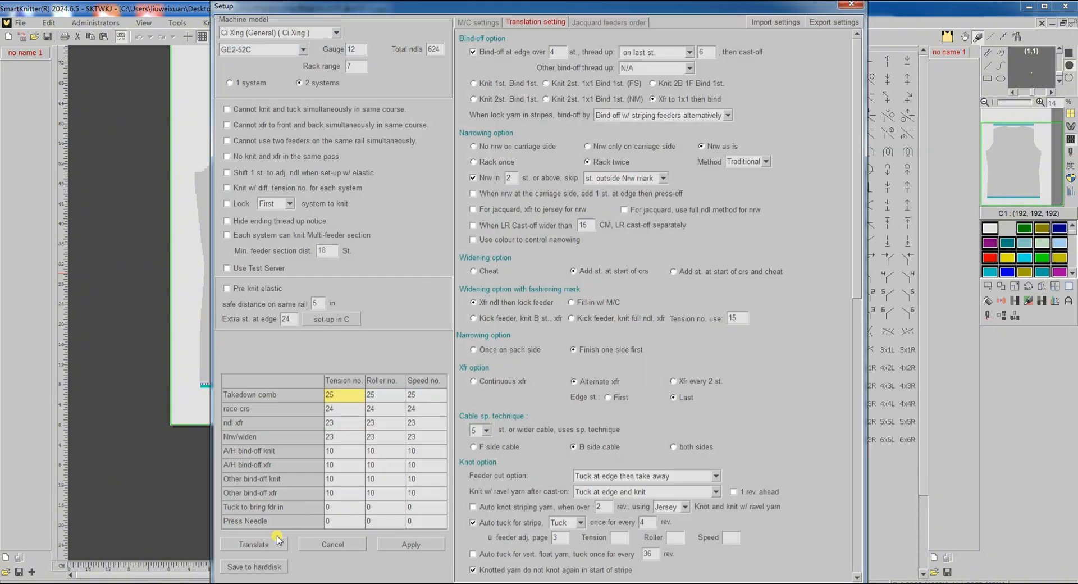
pyautogui.click(253, 545)
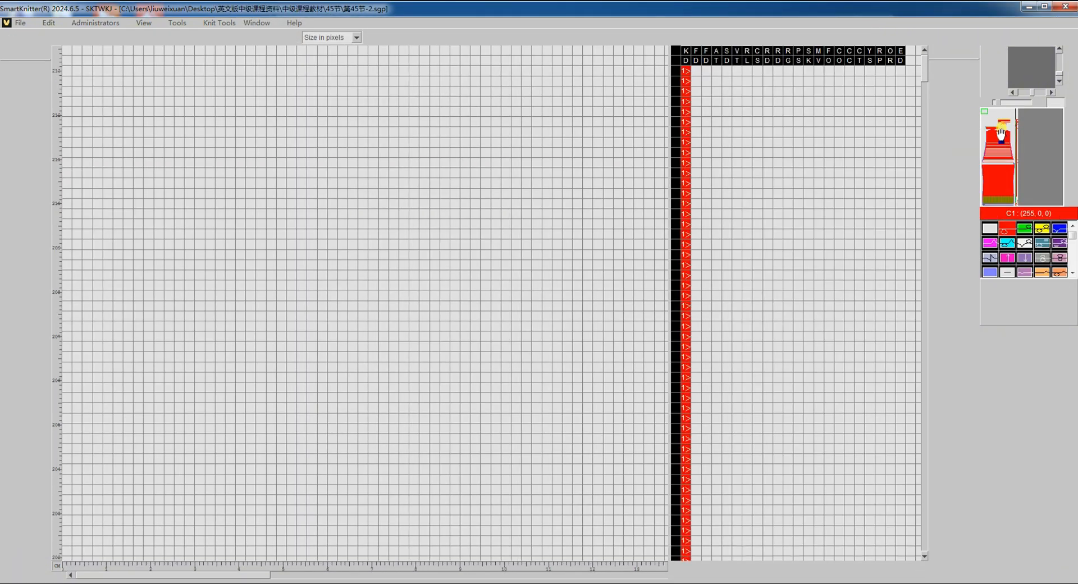
pyautogui.click(1001, 128)
pyautogui.scroll(-6, 357, 266)
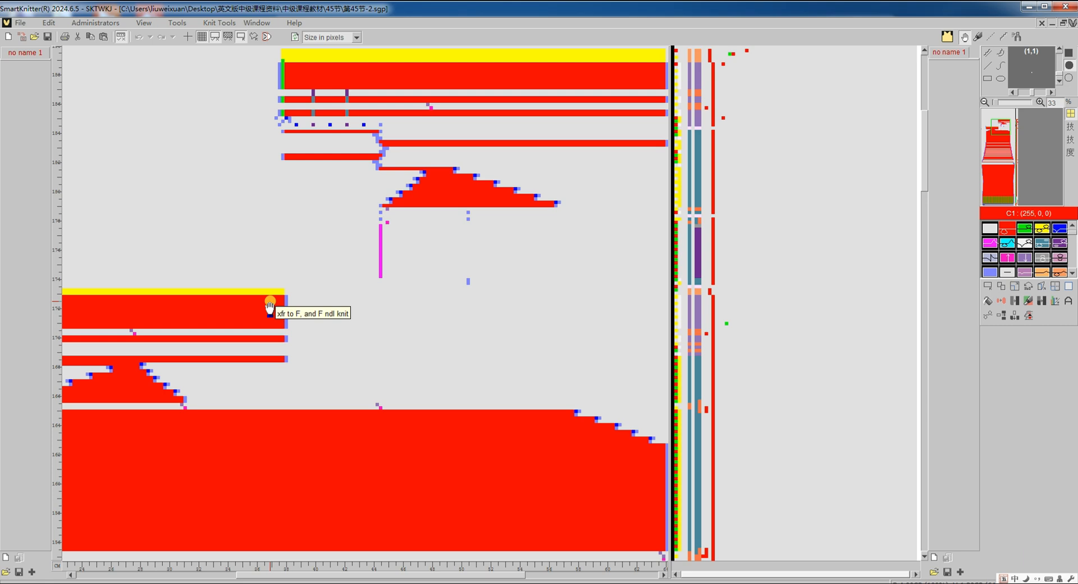
# - Copy the 59-stitch neckline row between the two marks straight up onto the grey row beneath the teal band
pyautogui.hotkey('ctrl', 'Tab')
pyautogui.scroll(-2, 270, 300)
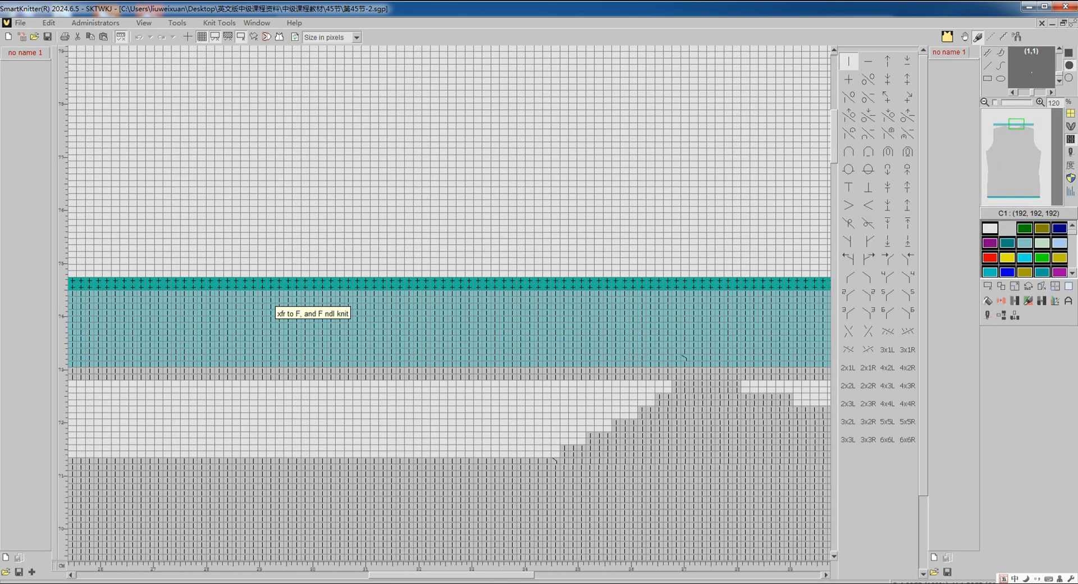
pyautogui.hscroll(-5, 270, 301)
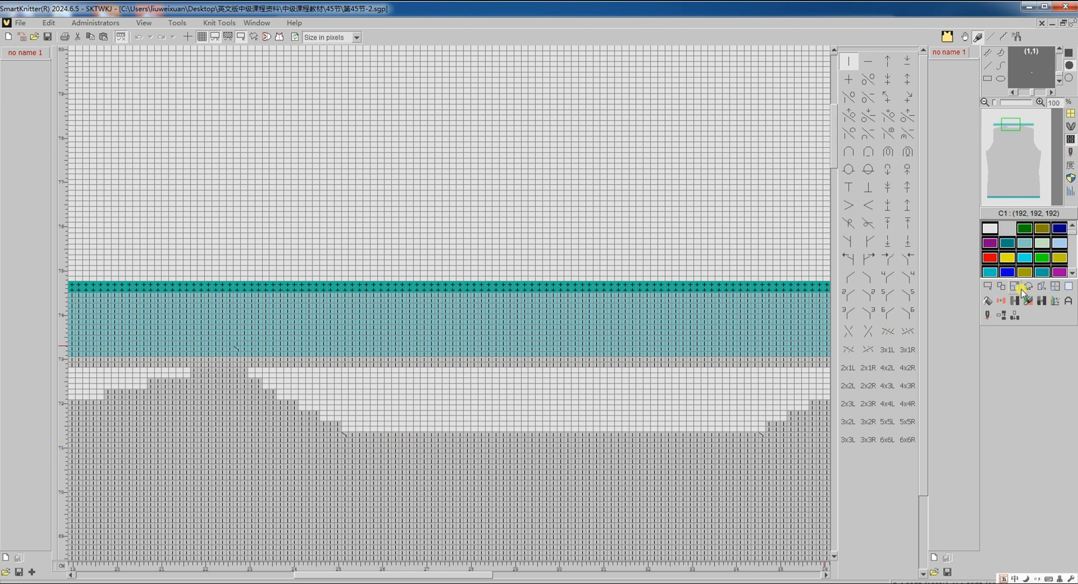
pyautogui.click(995, 297)
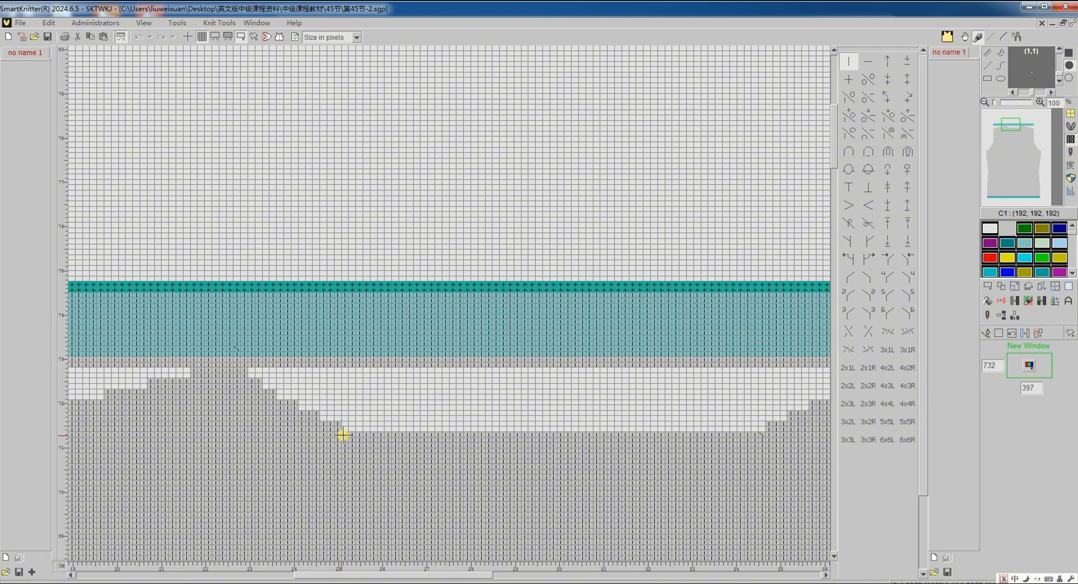
pyautogui.moveTo(345, 434); pyautogui.dragTo(763, 433)
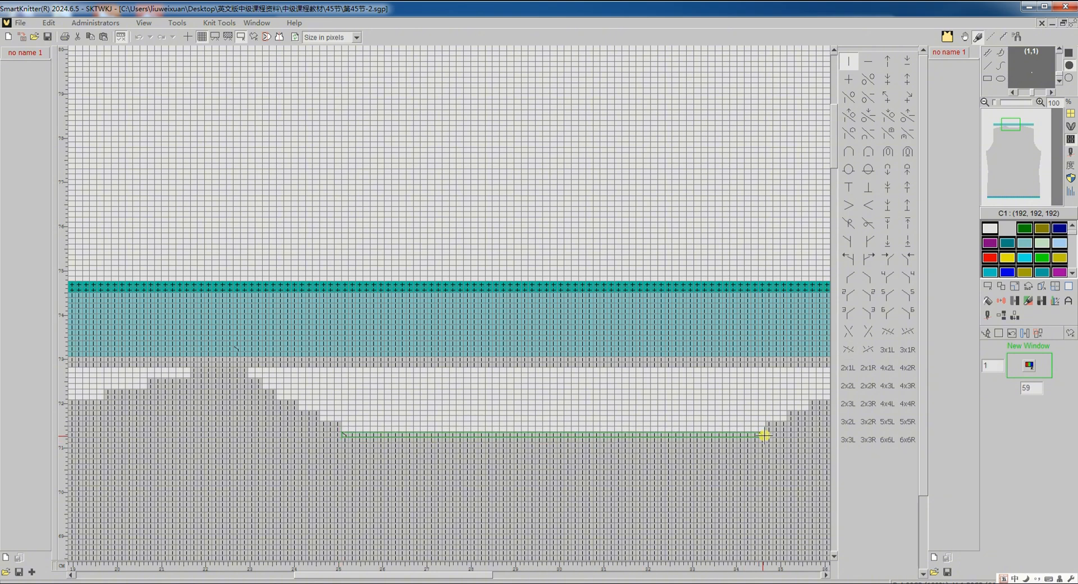
pyautogui.click(1012, 289)
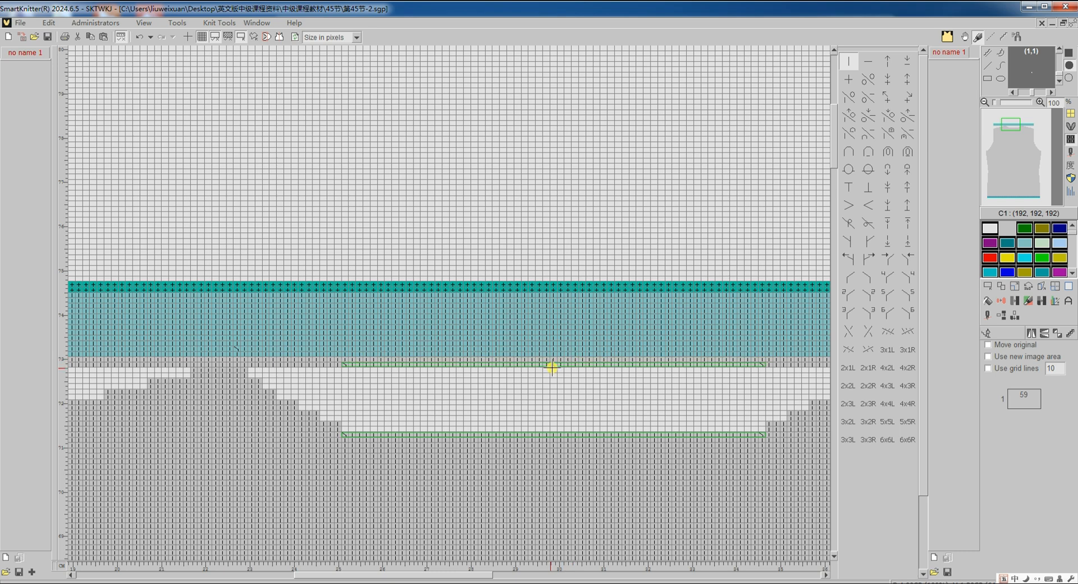
pyautogui.click(552, 366)
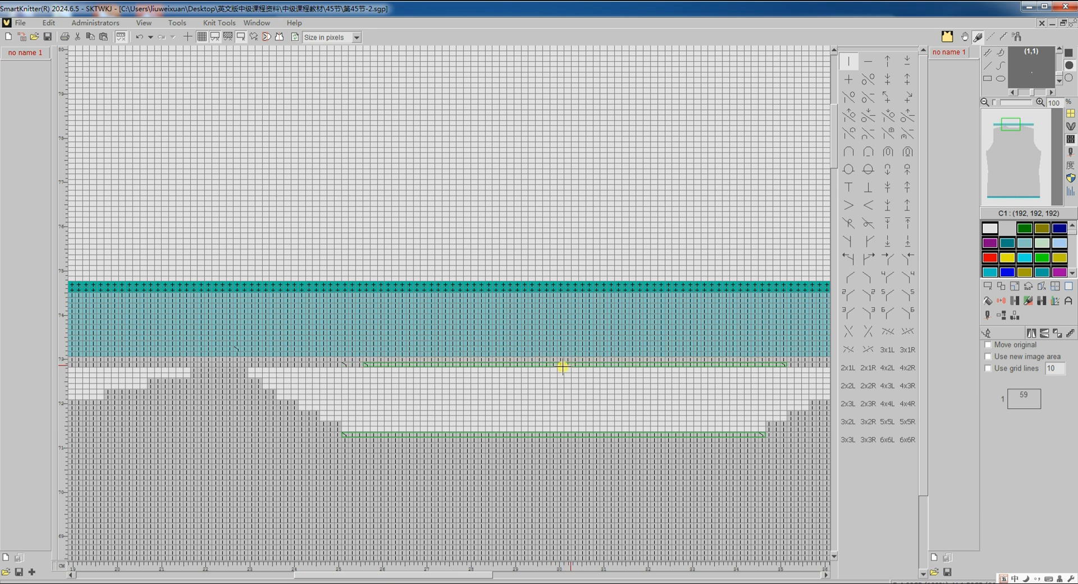
# - Replace the mark structure in the selected original neckline row, changing structure only, and clear the selection
pyautogui.click(1012, 317)
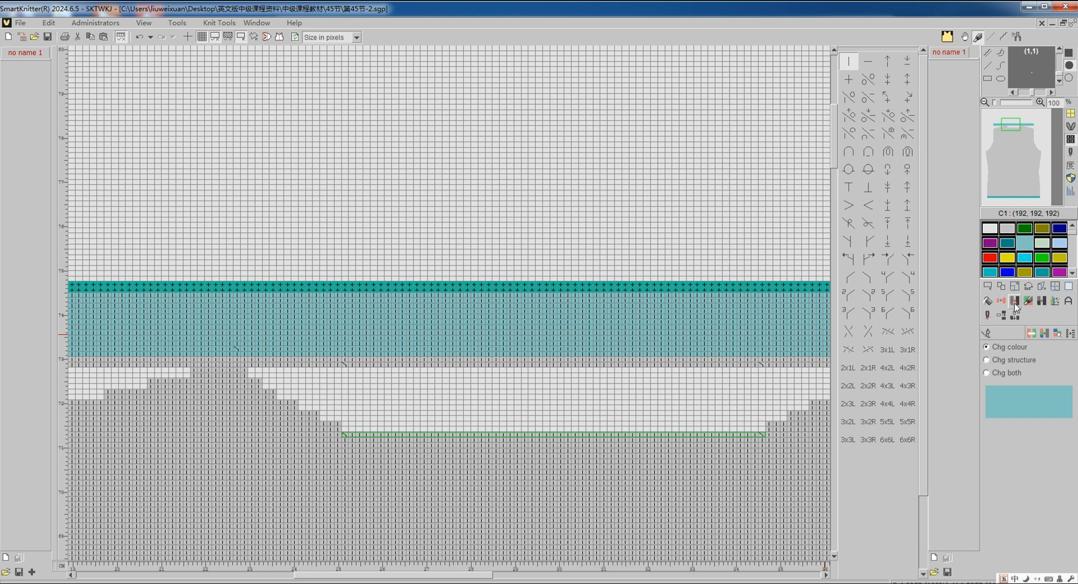
pyautogui.click(1012, 359)
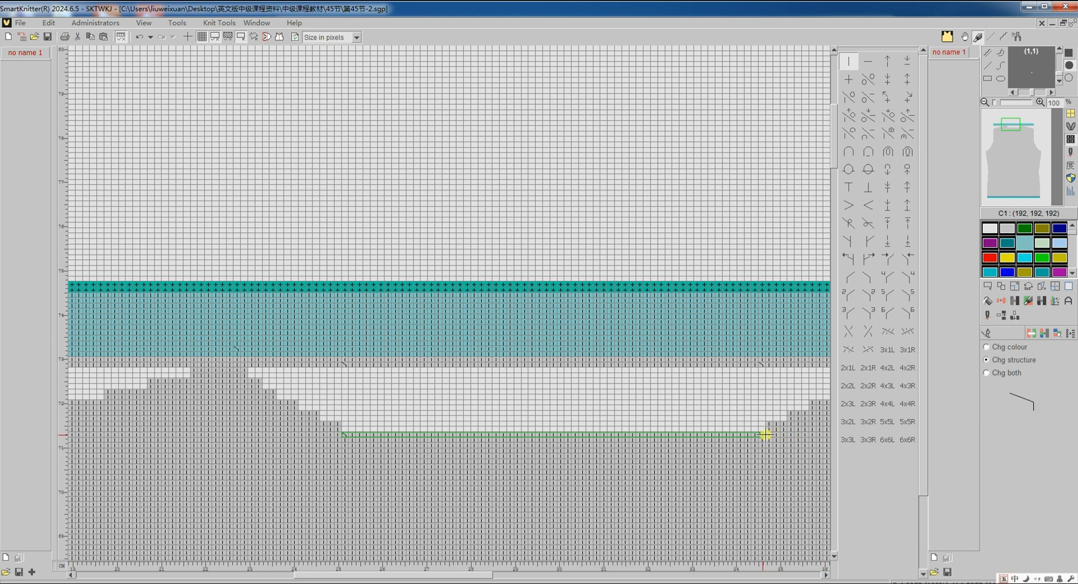
pyautogui.click(755, 435)
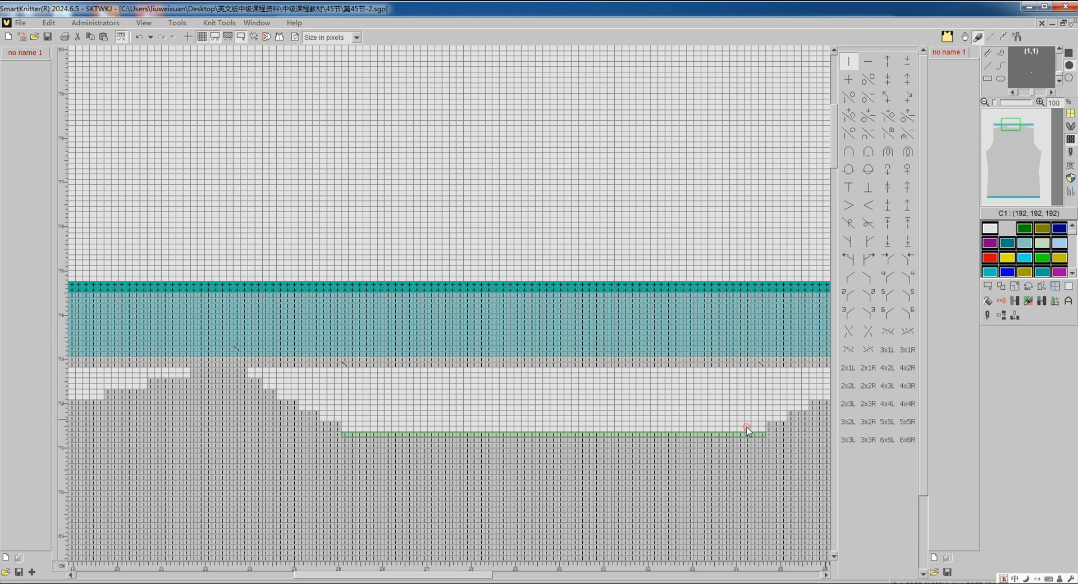
pyautogui.click(985, 290)
pyautogui.click(998, 331)
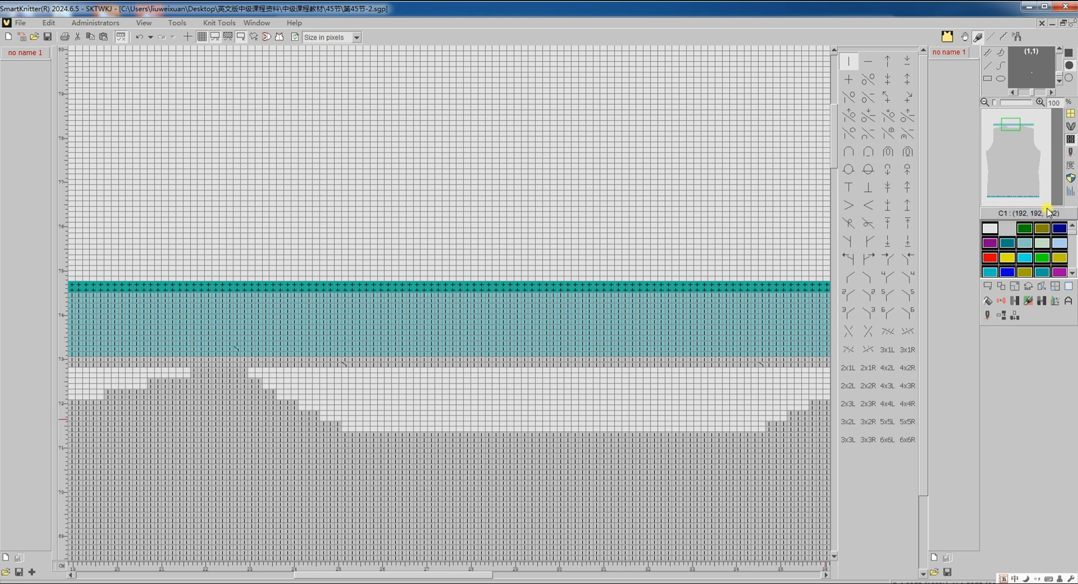
# - Check the neckline's feeder colours and translate the edited 第45节-2 pattern to machine code again
pyautogui.click(1071, 139)
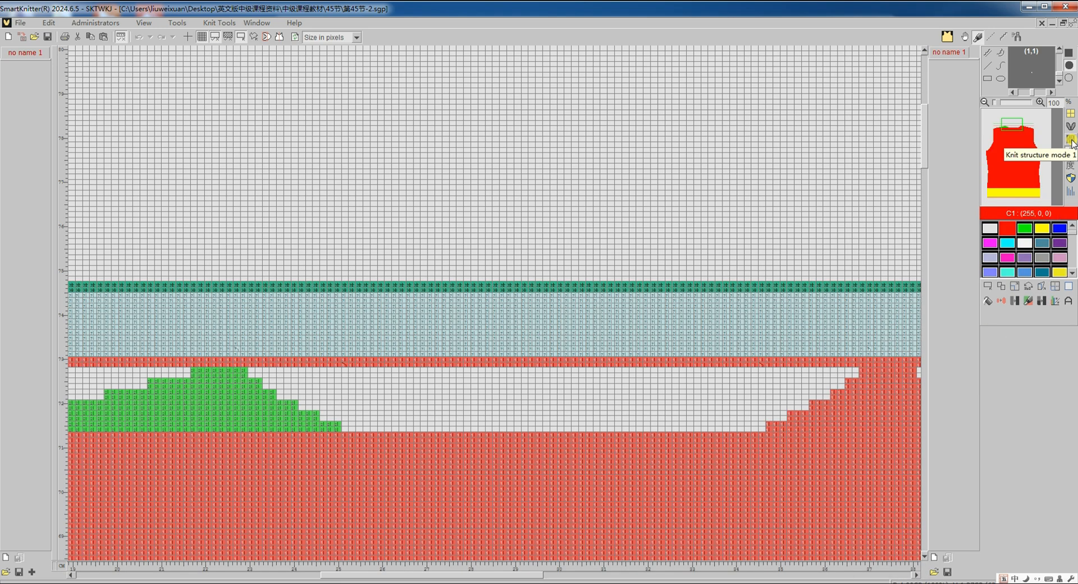
pyautogui.click(1071, 139)
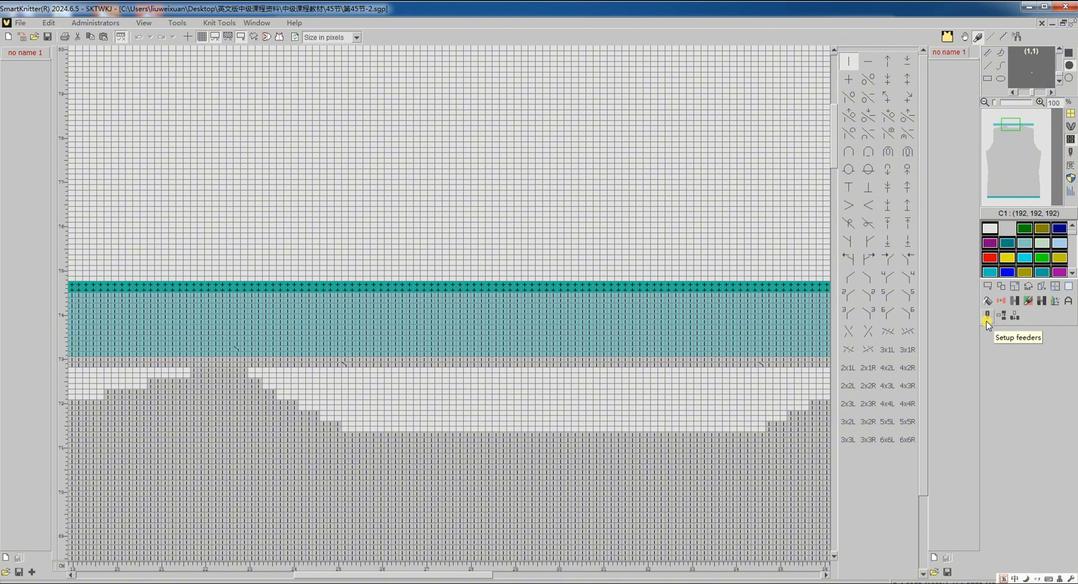
pyautogui.click(986, 321)
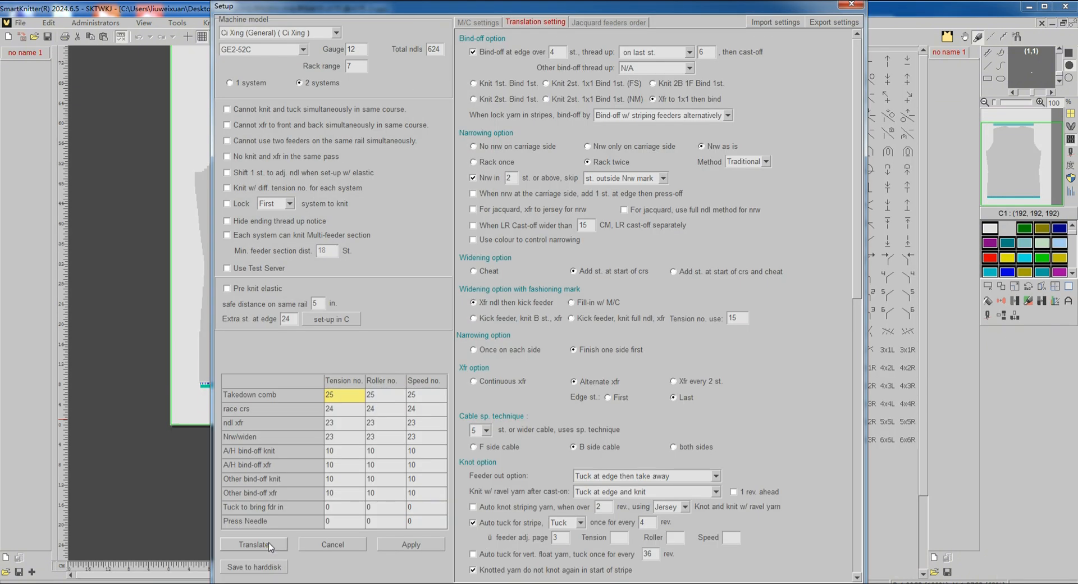
pyautogui.click(268, 545)
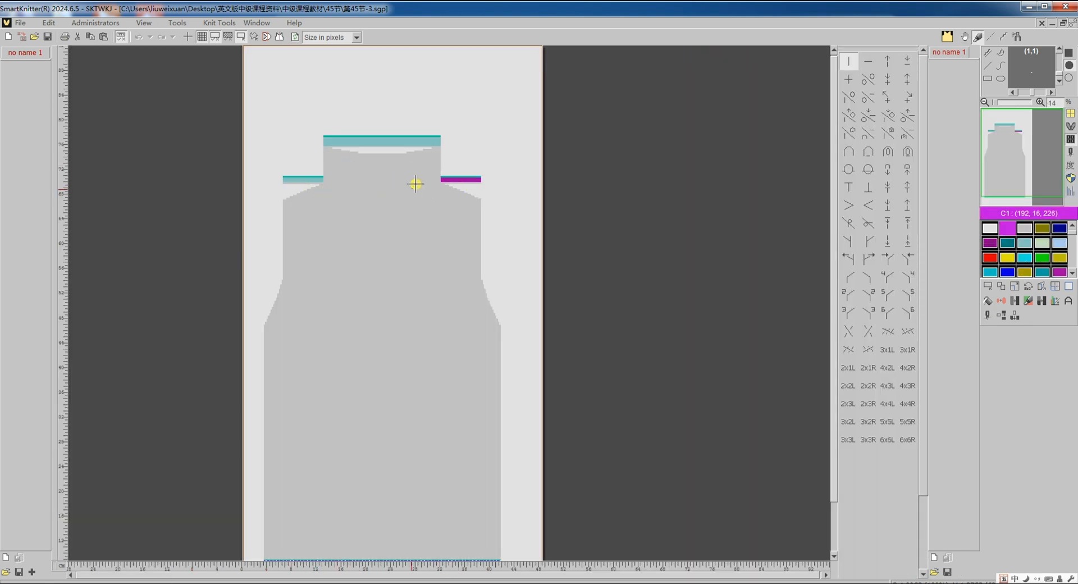
# - Translate the 第45节-3 pattern to knitting machine code and examine its collar and shoulder courses against the structure drawing
pyautogui.rightClick(397, 198)
pyautogui.click(989, 320)
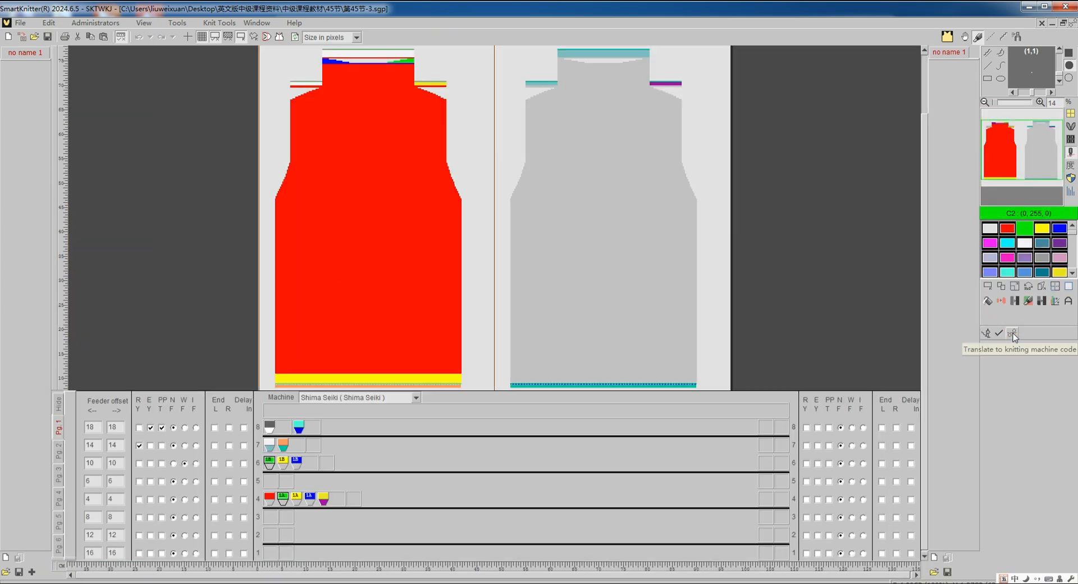
pyautogui.click(1013, 333)
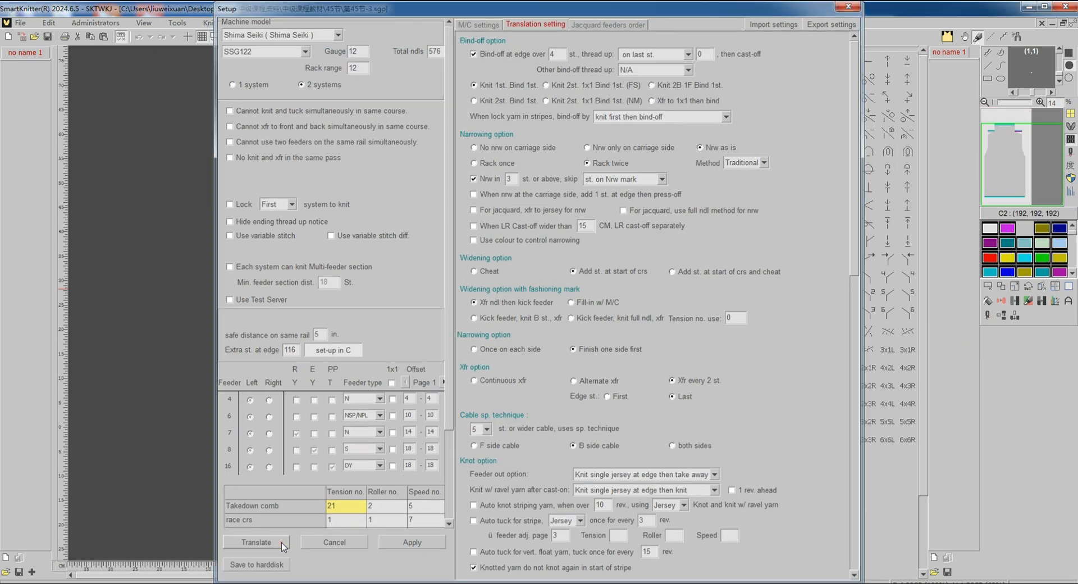
pyautogui.click(281, 543)
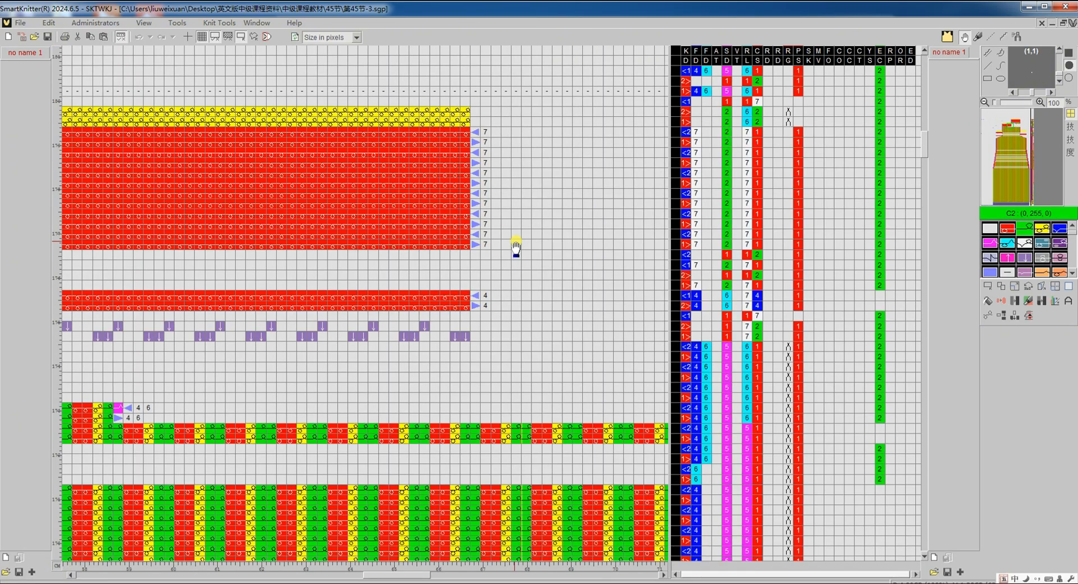
pyautogui.scroll(-5, 515, 247)
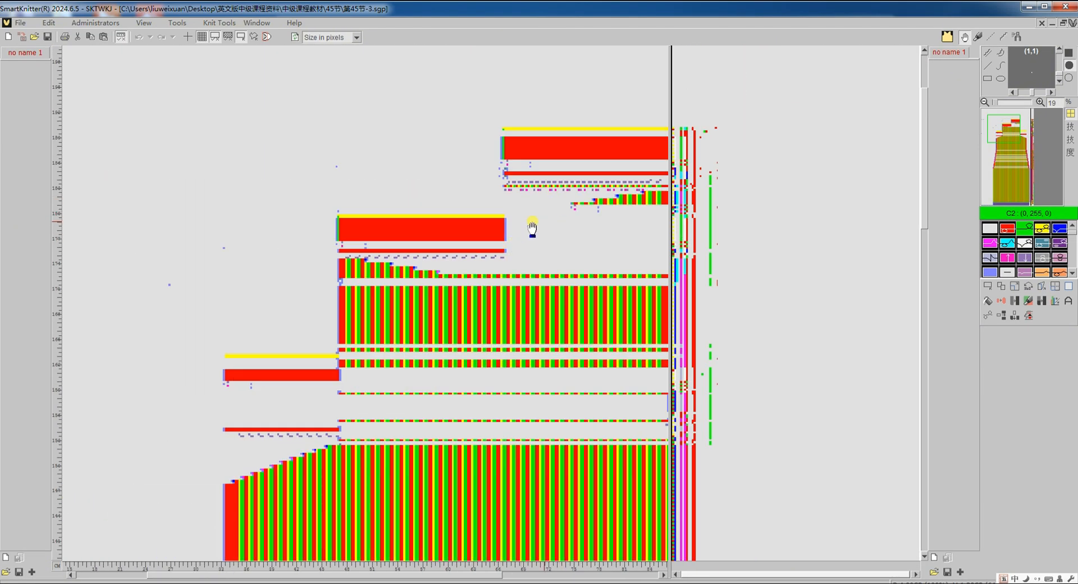
pyautogui.hscroll(3, 557, 219)
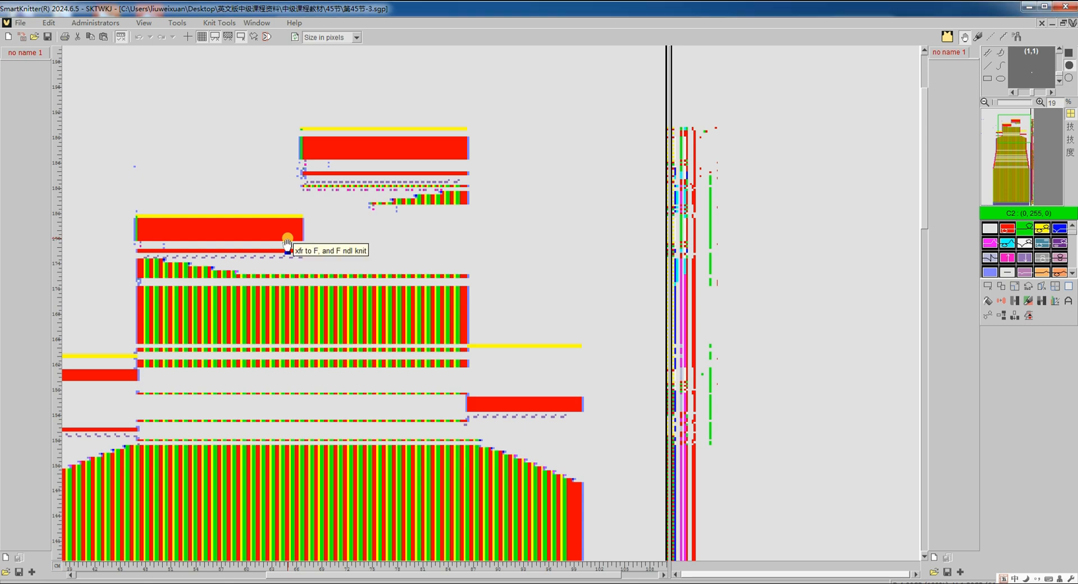
pyautogui.hotkey('ctrl', 'Tab')
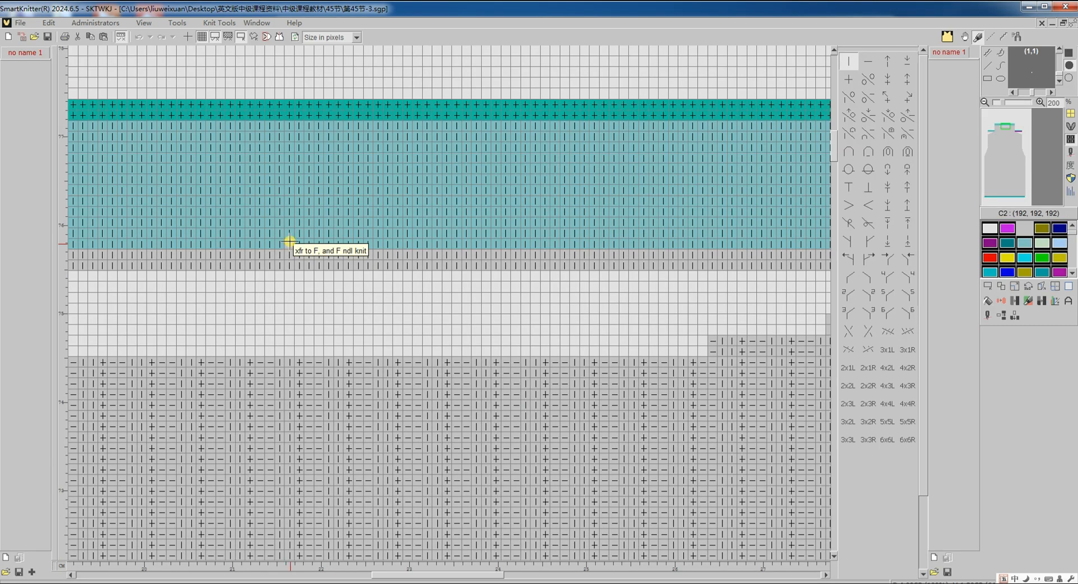
# - Duplicate the two grey rows directly beneath the light teal neckline band, using a duplicate-line count of 2
pyautogui.scroll(-1, 308, 245)
pyautogui.scroll(-4, 308, 244)
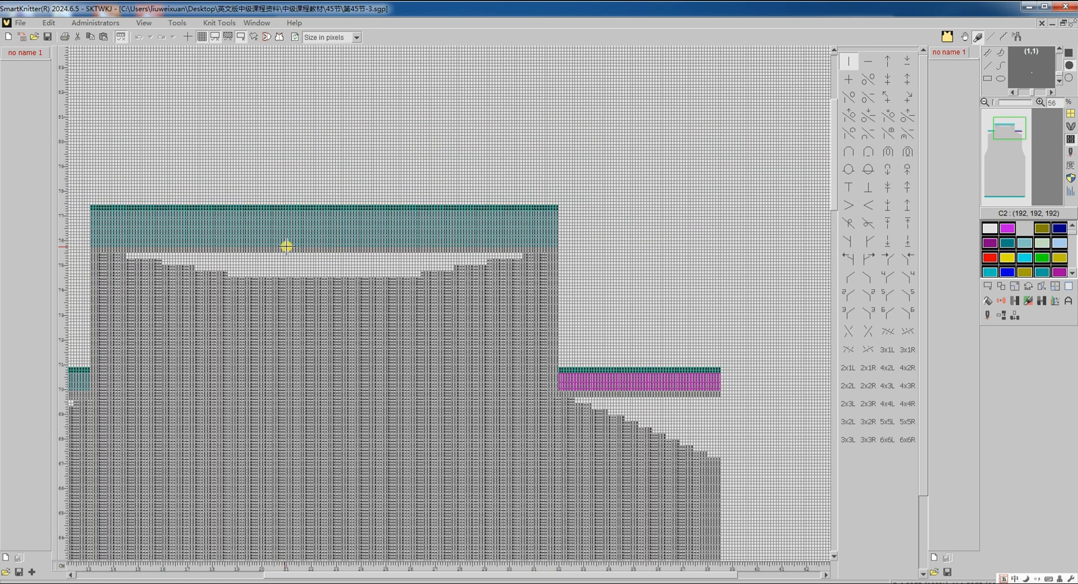
pyautogui.hscroll(-3, 288, 248)
pyautogui.scroll(4, 379, 244)
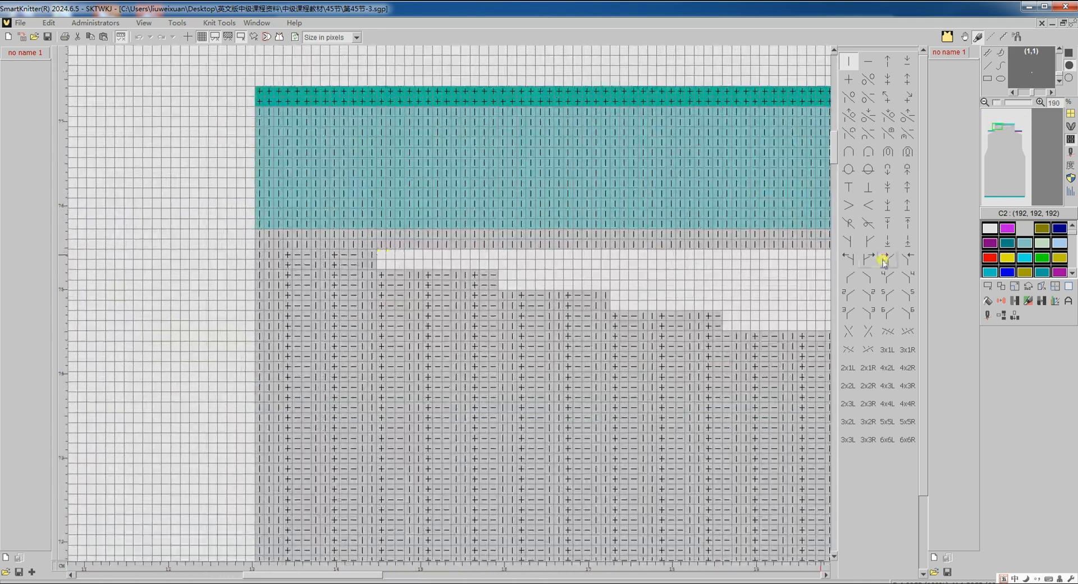
pyautogui.click(988, 316)
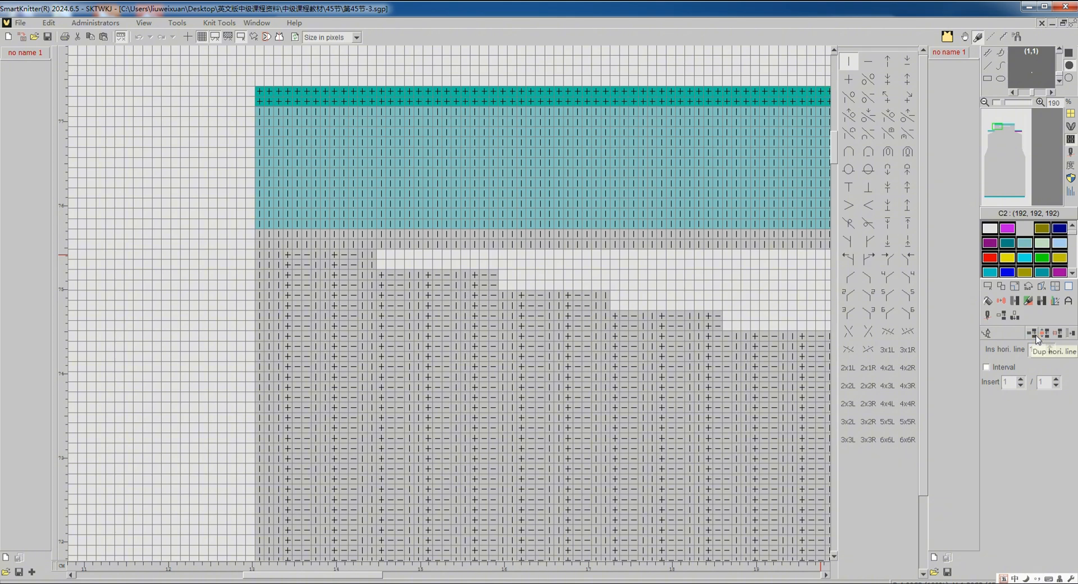
pyautogui.click(682, 236)
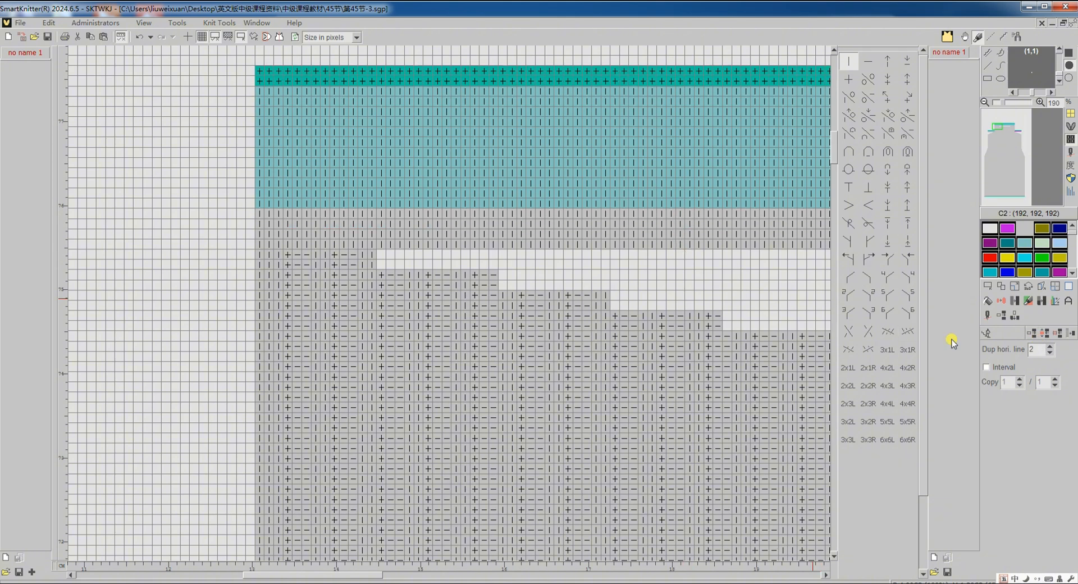
pyautogui.click(983, 334)
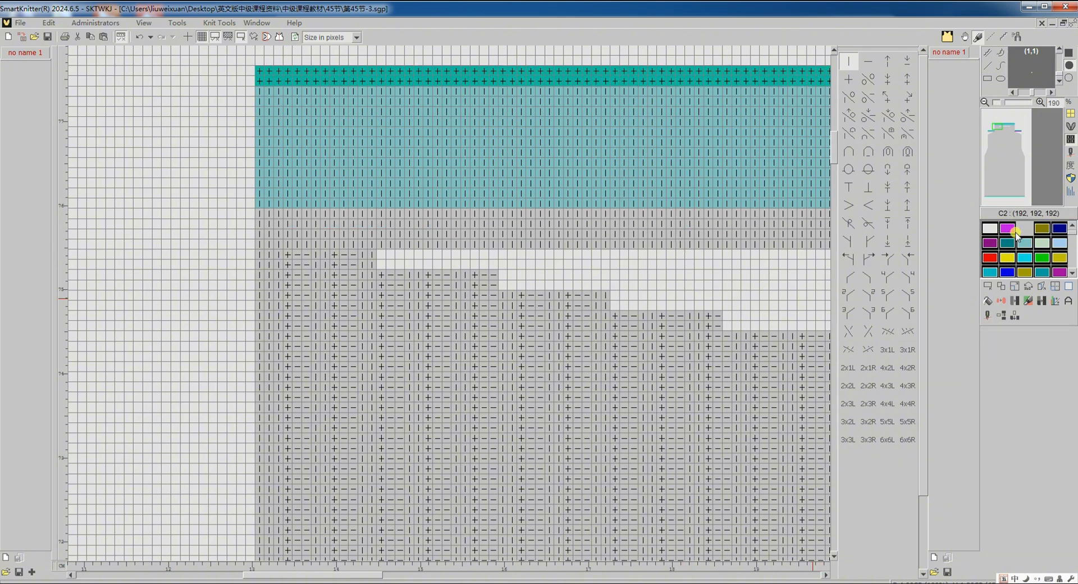
# - Recolour the lower two rows of the grey neckline strip to feeder 4 (blue) across its full width
pyautogui.click(1070, 153)
pyautogui.rightClick(434, 305)
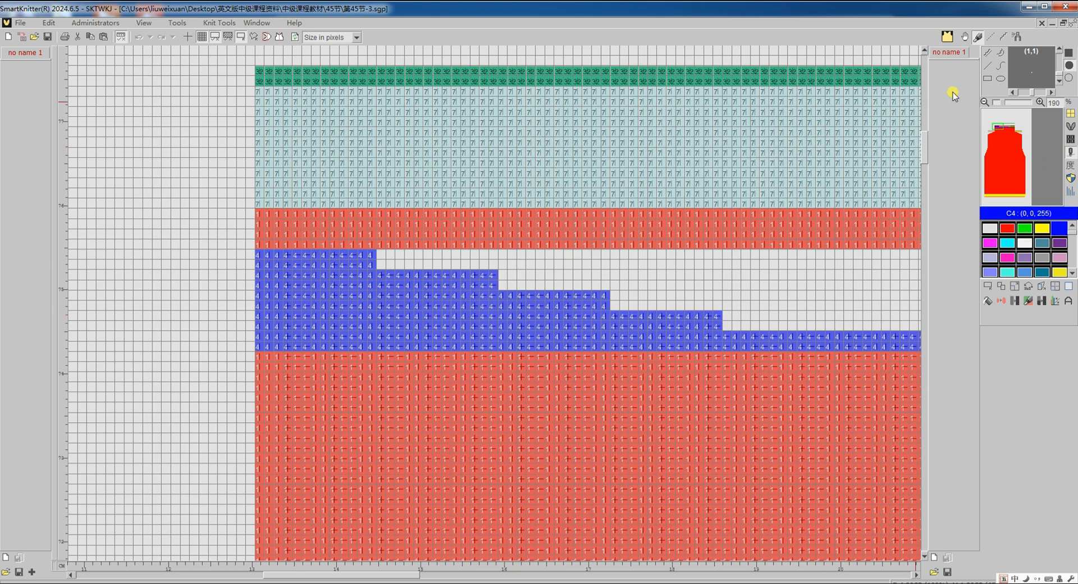
pyautogui.click(987, 80)
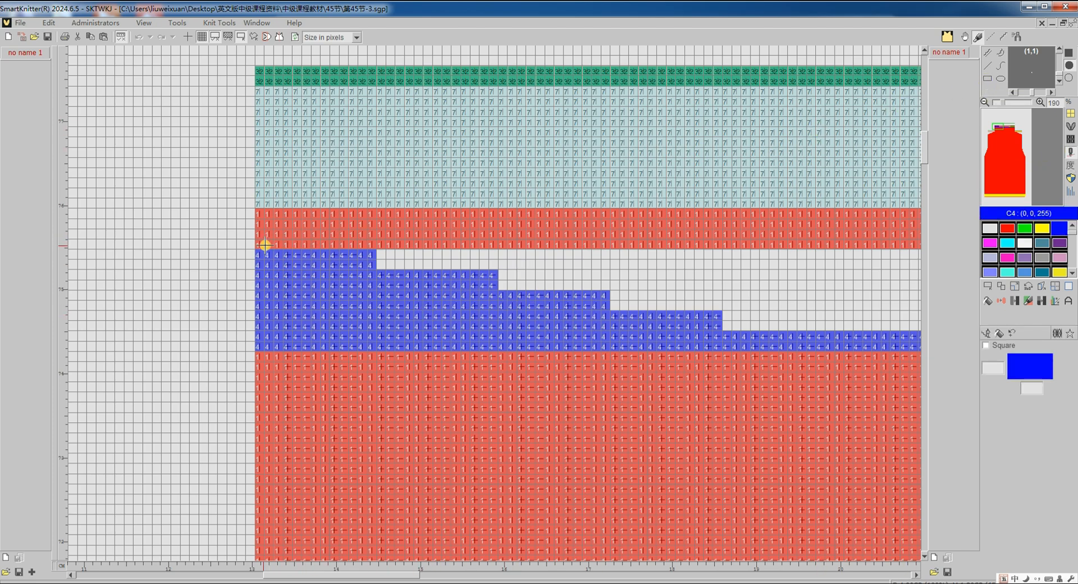
pyautogui.moveTo(260, 245)
pyautogui.mouseDown()
pyautogui.moveTo(414, 230)
pyautogui.moveTo(918, 139)
pyautogui.mouseUp()
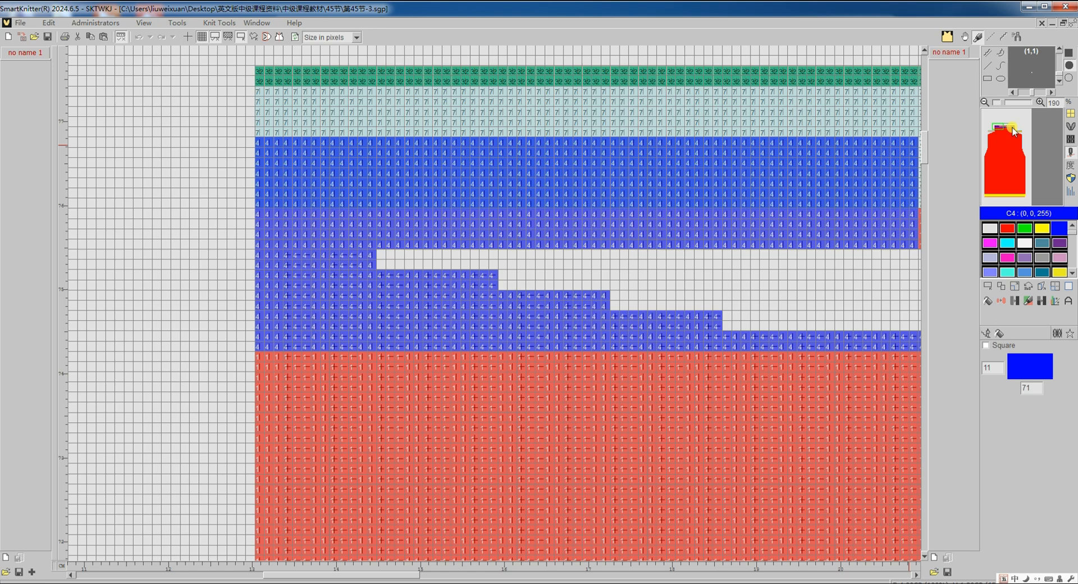
pyautogui.click(1011, 128)
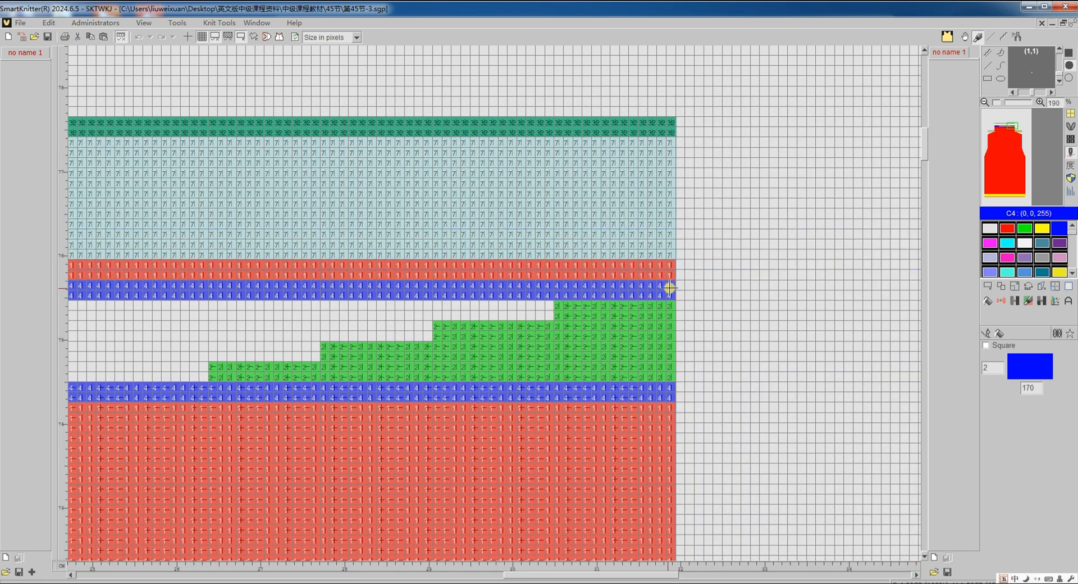
# - Return to the knit structure display, define the full area as the image, and translate the 第45节-3 pattern to knitting machine code
pyautogui.click(1070, 139)
pyautogui.click(985, 288)
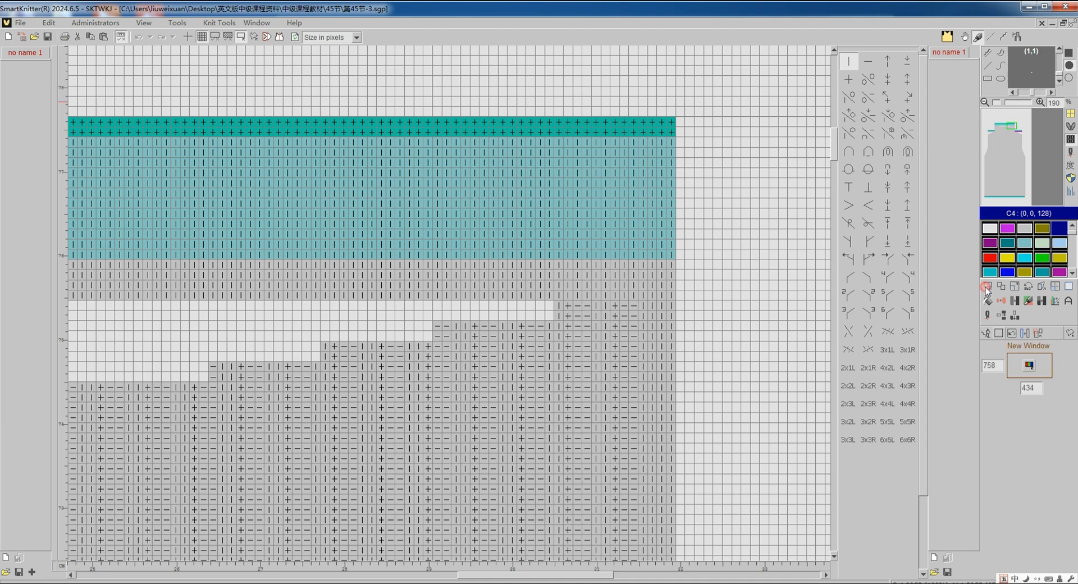
pyautogui.click(998, 333)
pyautogui.click(988, 316)
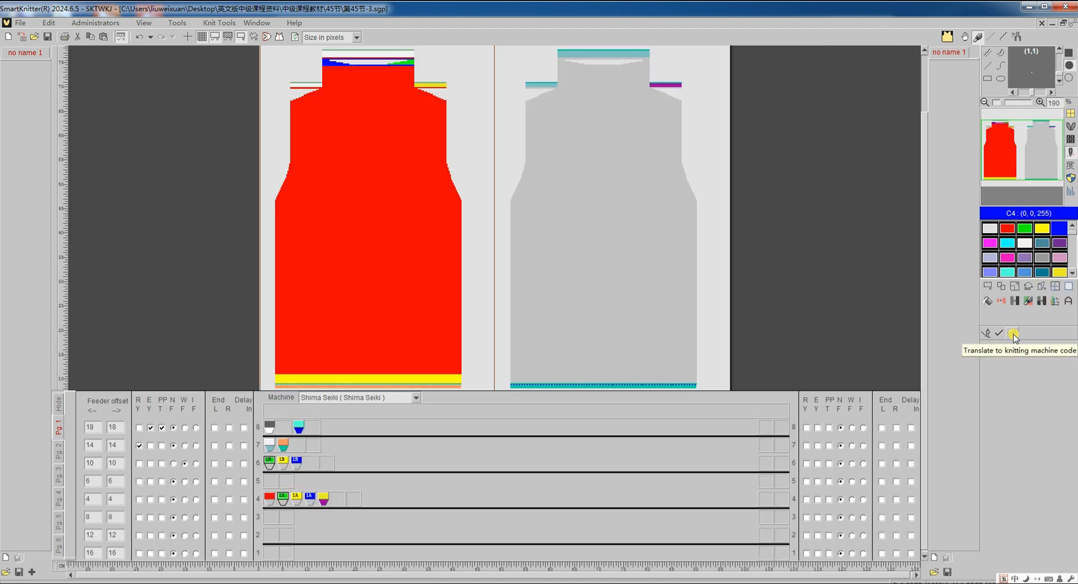
pyautogui.click(1012, 335)
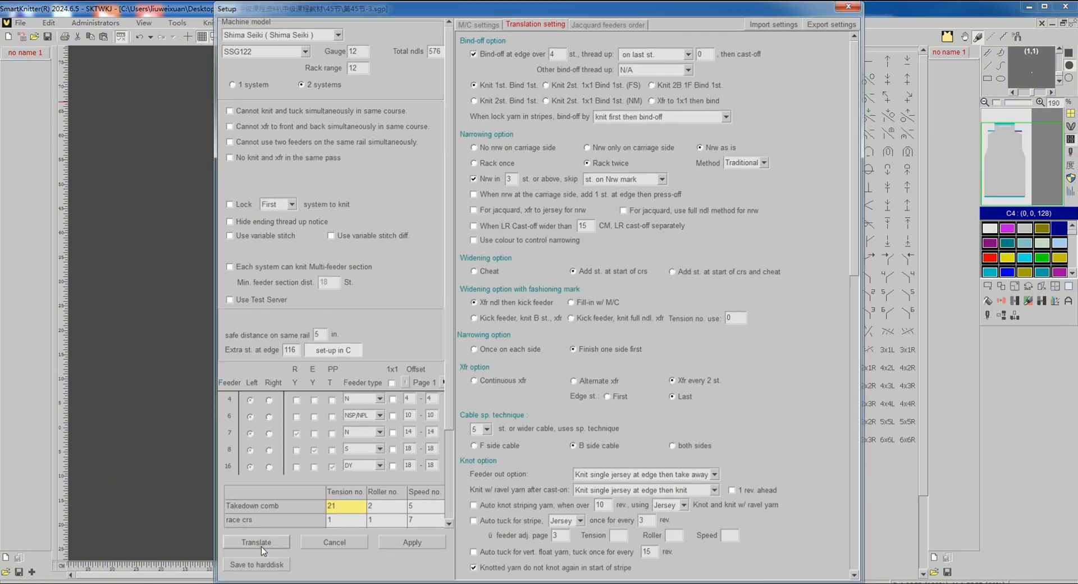
pyautogui.click(261, 546)
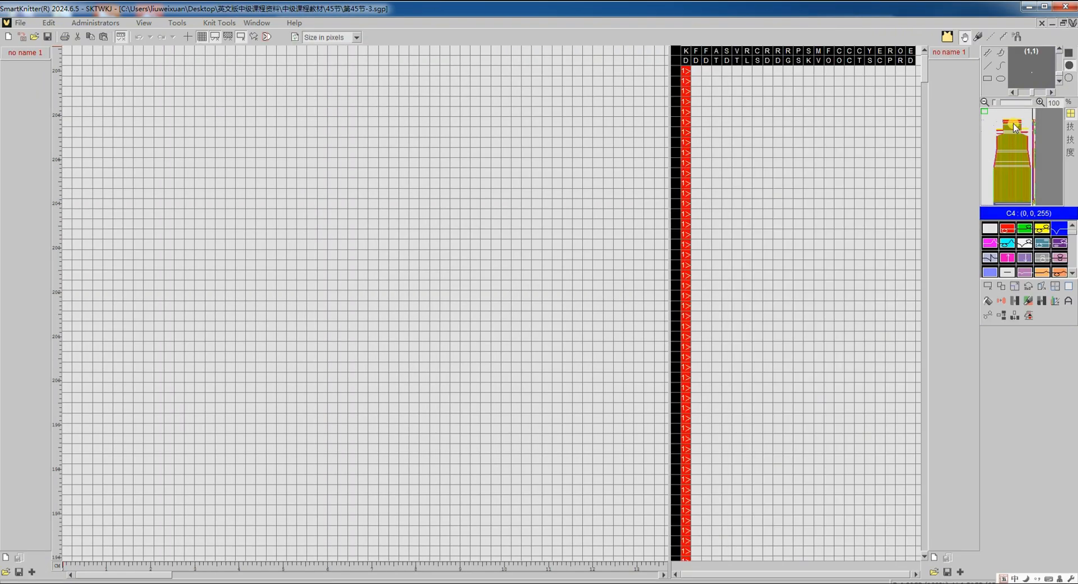
# - Examine the collar and neckline courses in the translated 第45节-3 machine code
pyautogui.click(1013, 124)
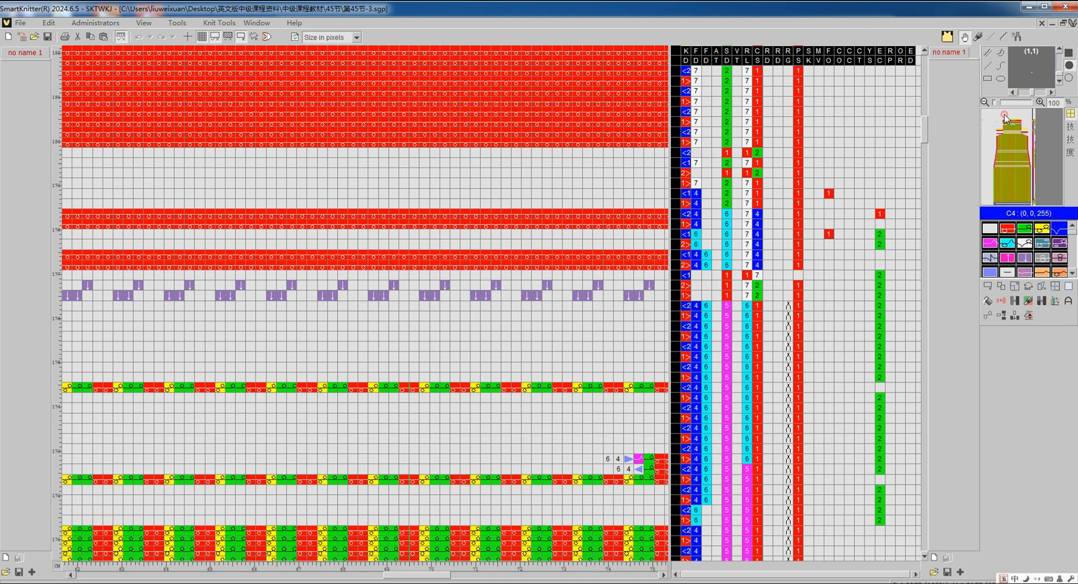
pyautogui.scroll(-4, 600, 244)
pyautogui.scroll(-2, 570, 247)
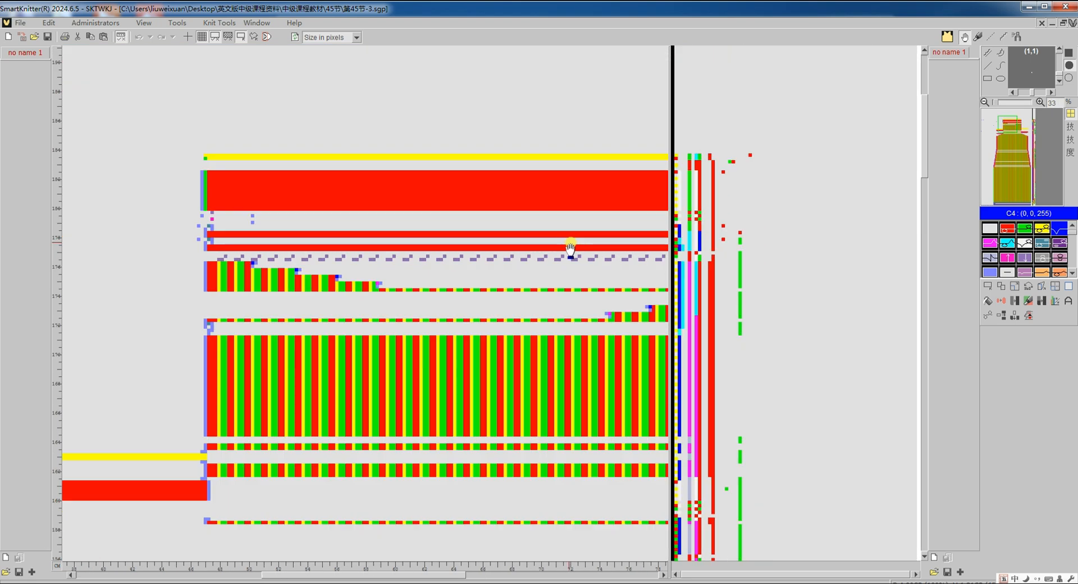
pyautogui.scroll(-1, 562, 247)
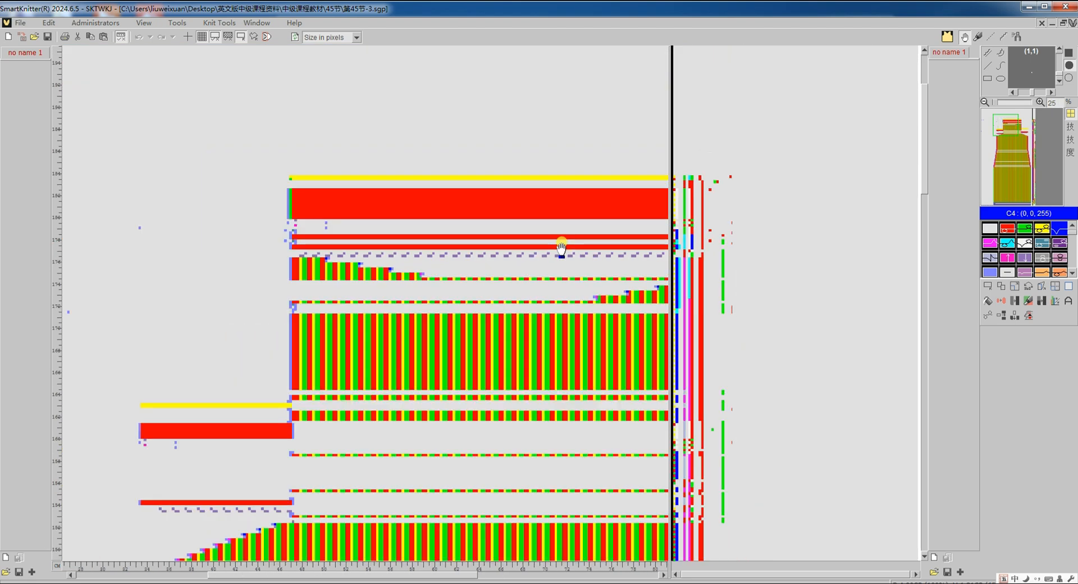
pyautogui.hscroll(3, 561, 247)
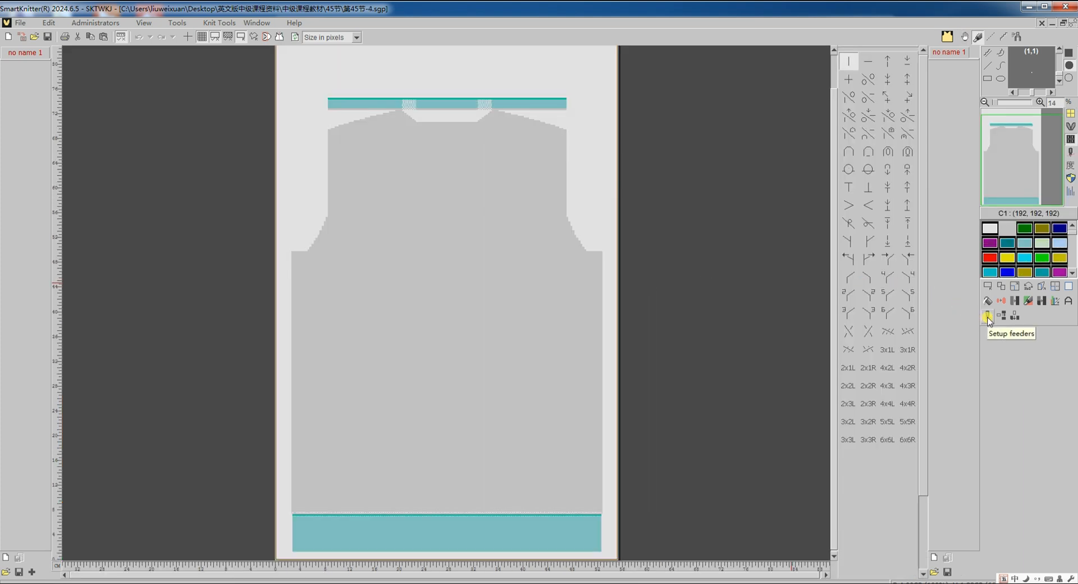
# - Translate the 第45节-4 pattern to knitting machine code and examine how both shoulder sections and their waste bands are knitted
pyautogui.click(986, 317)
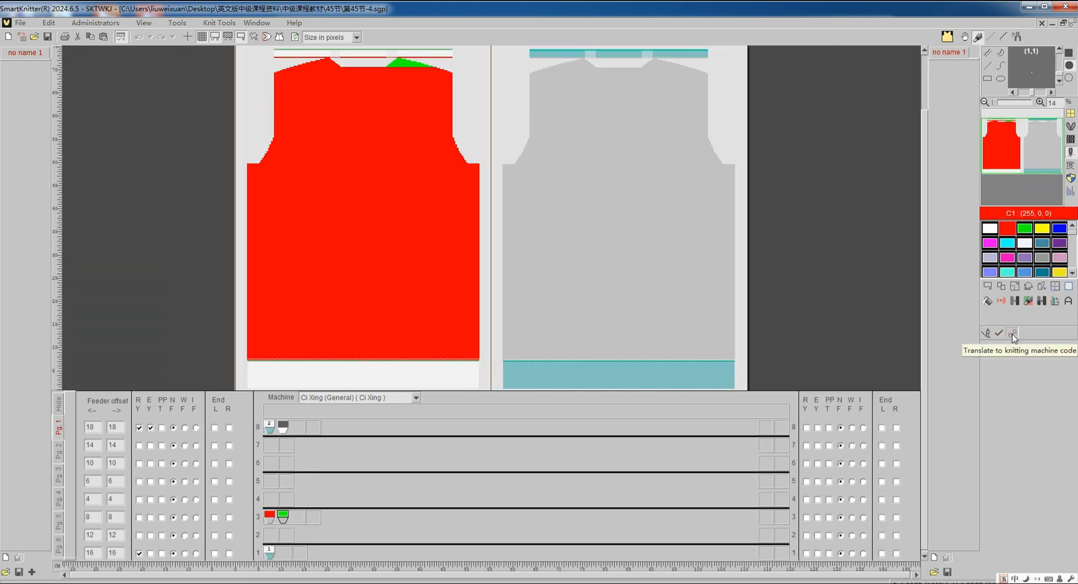
pyautogui.click(1012, 335)
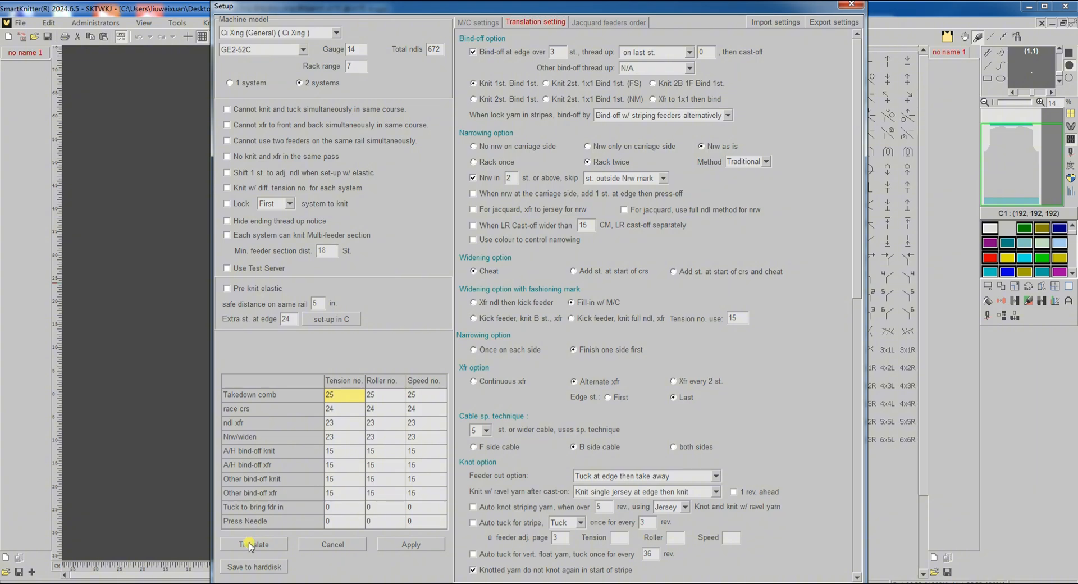
pyautogui.click(252, 544)
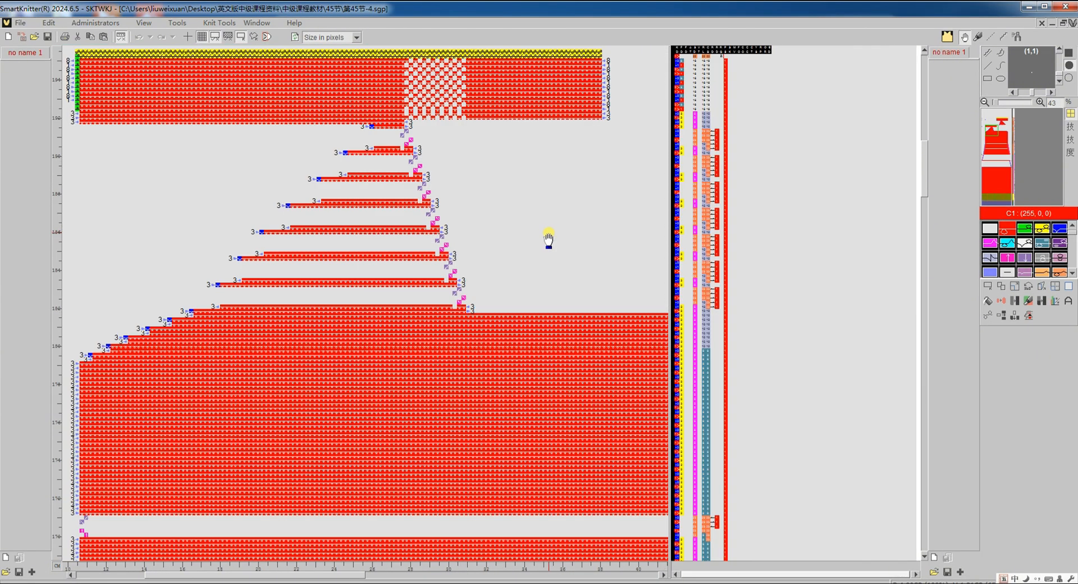
pyautogui.scroll(-3, 522, 243)
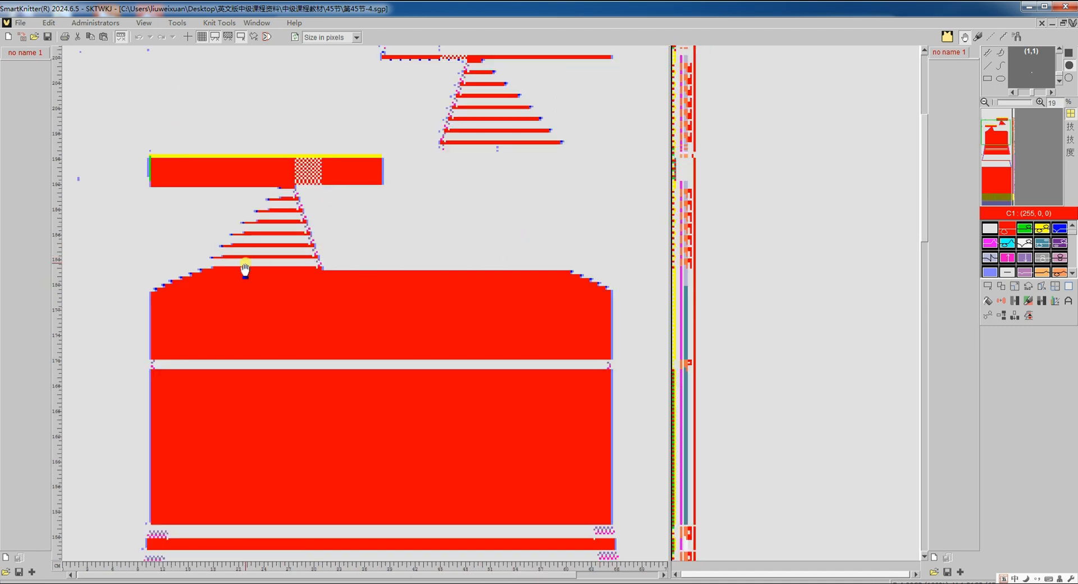
pyautogui.scroll(3, 245, 269)
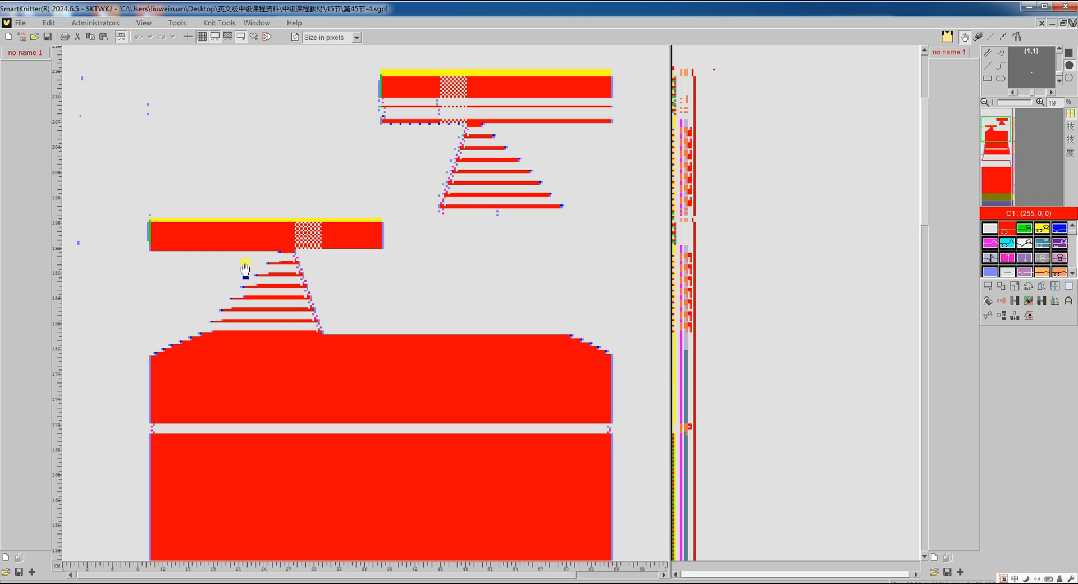
# - In the 第45节-4 pattern, shift the 68-stitch by 28-row area over the left shoulder slope down one row and clear the selection
pyautogui.press('Tab')
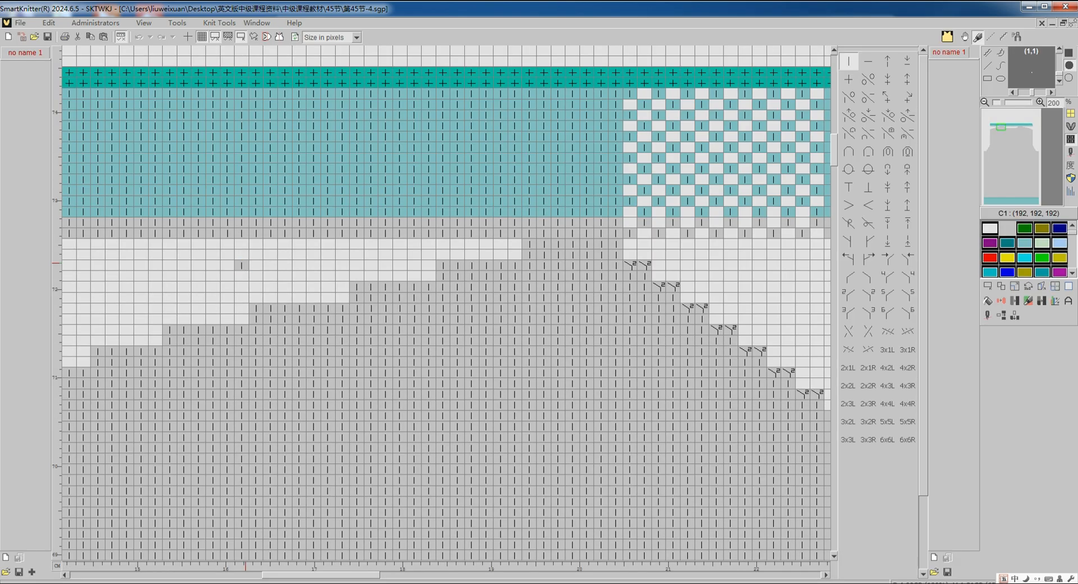
pyautogui.scroll(-4, 245, 264)
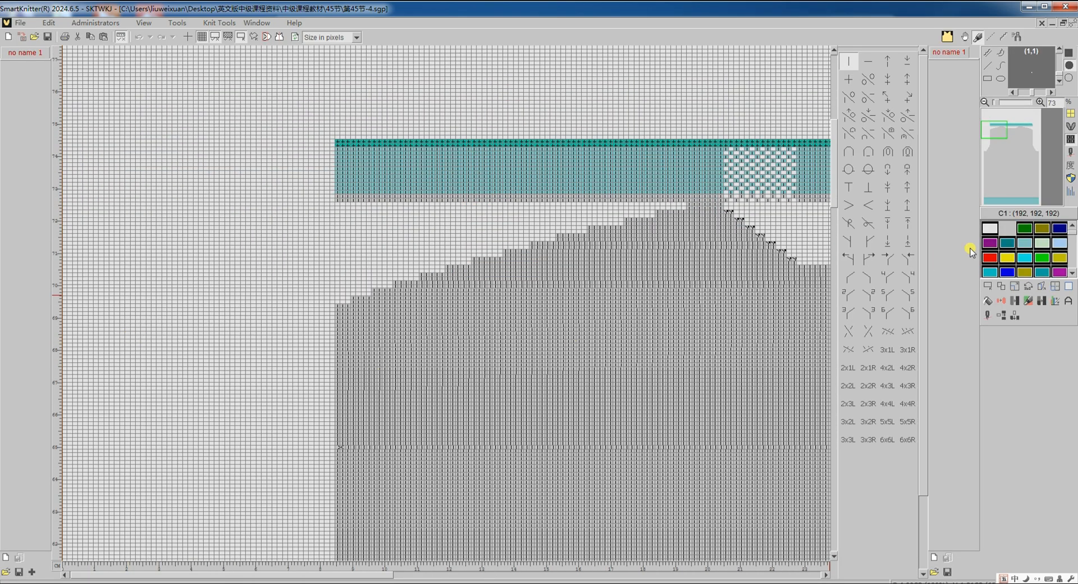
pyautogui.click(988, 287)
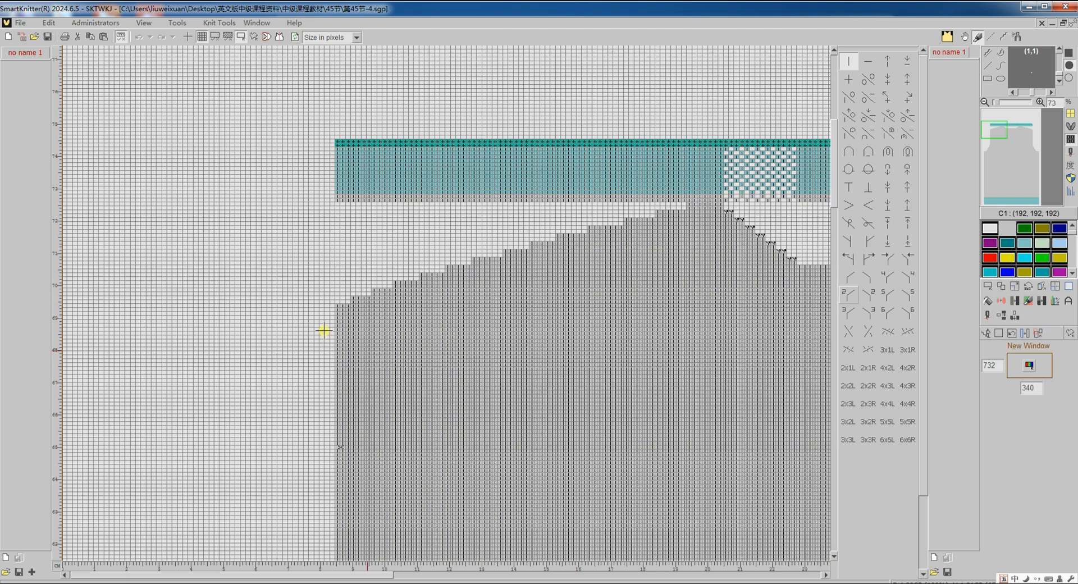
pyautogui.moveTo(339, 307); pyautogui.dragTo(690, 202)
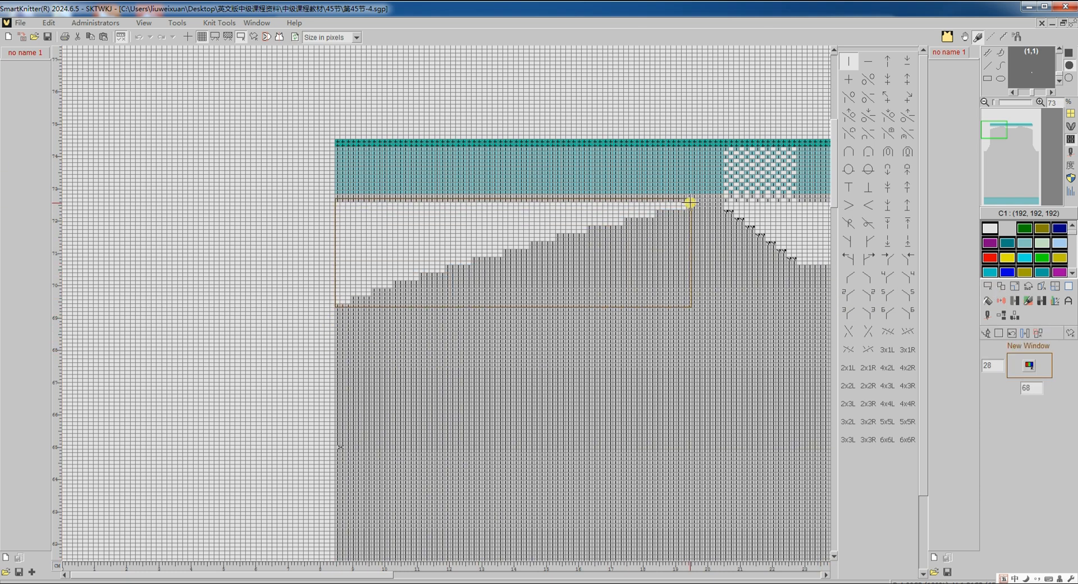
pyautogui.click(1002, 286)
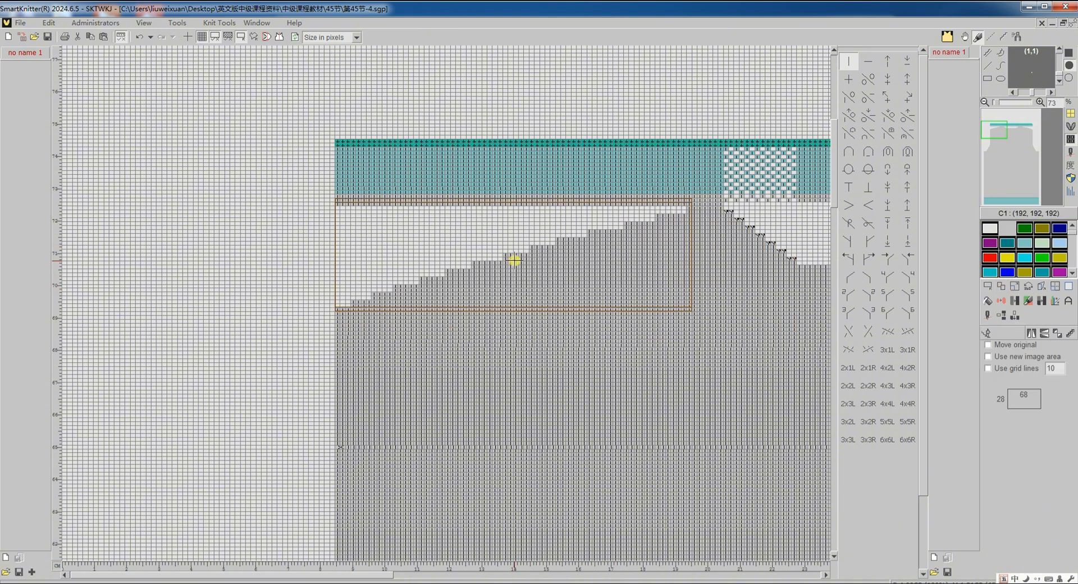
pyautogui.click(988, 334)
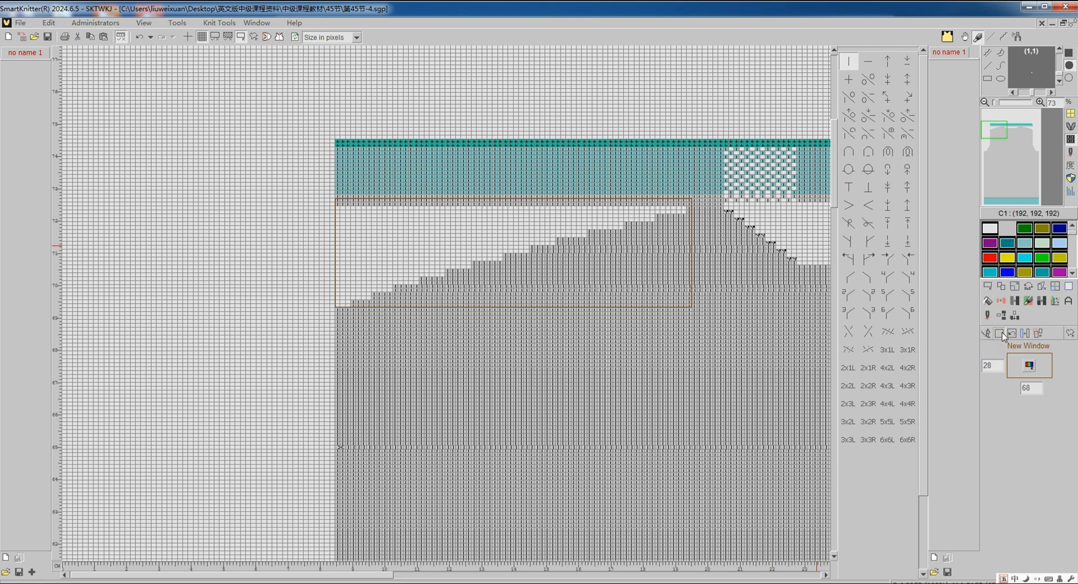
pyautogui.click(1002, 334)
pyautogui.click(1016, 129)
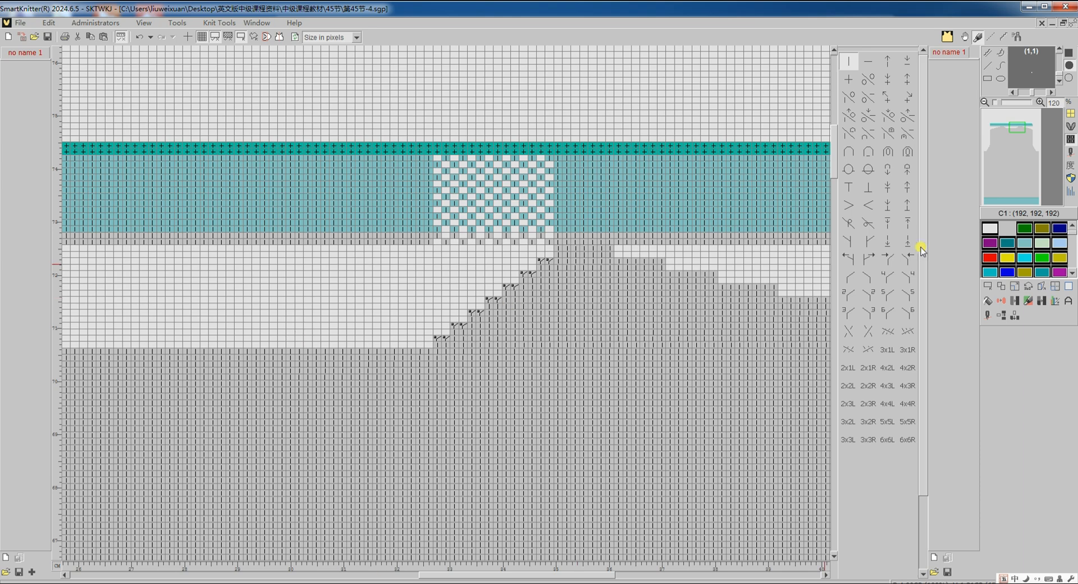
# - Mark the neckline's depth with a narrow selection, insert 20 blank rows just below the neckline's lowest row, and clear the selection
pyautogui.click(990, 288)
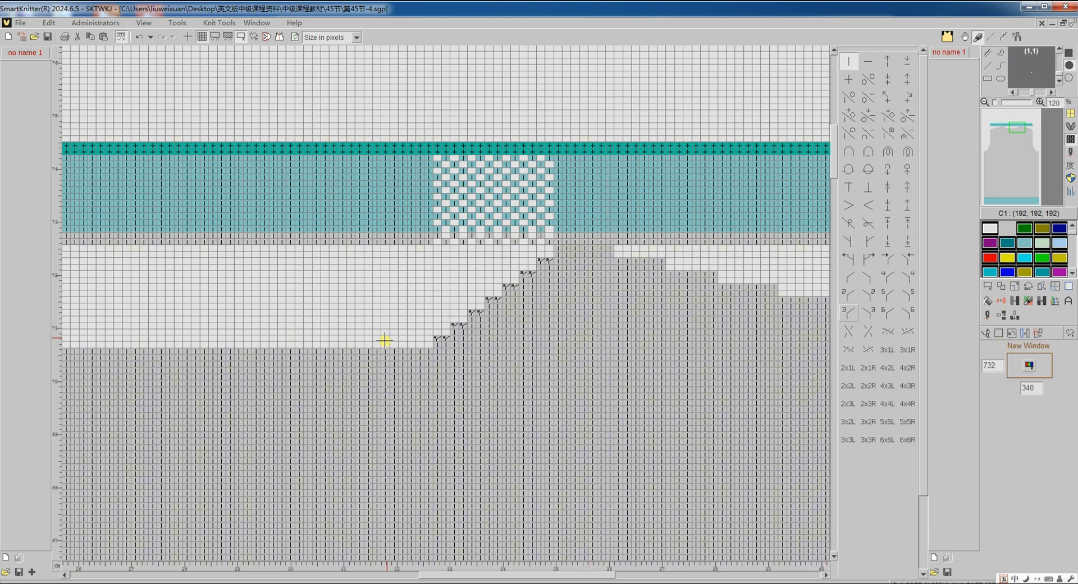
pyautogui.moveTo(385, 344); pyautogui.dragTo(392, 246)
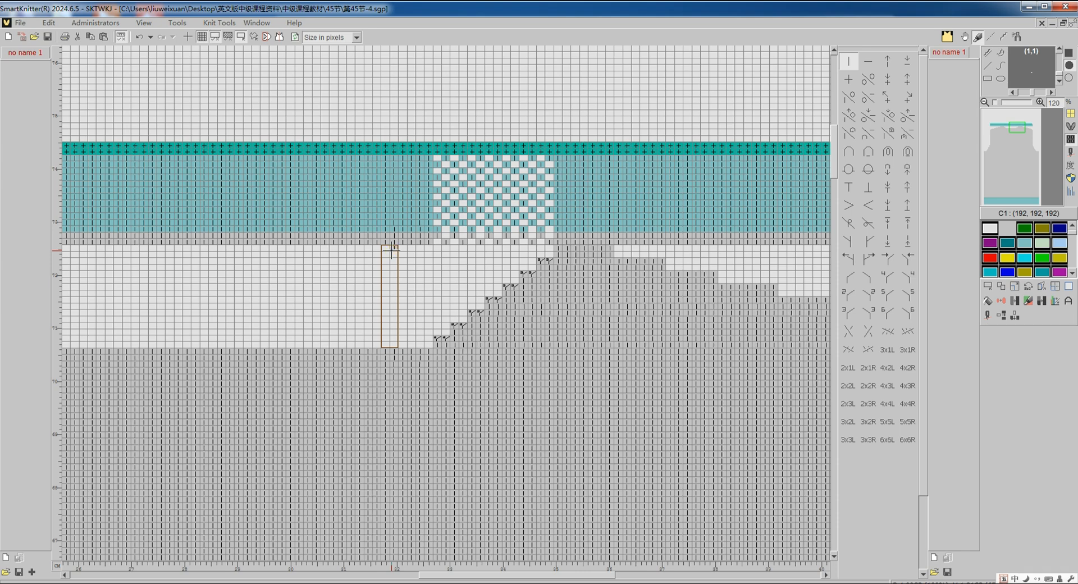
pyautogui.click(1002, 315)
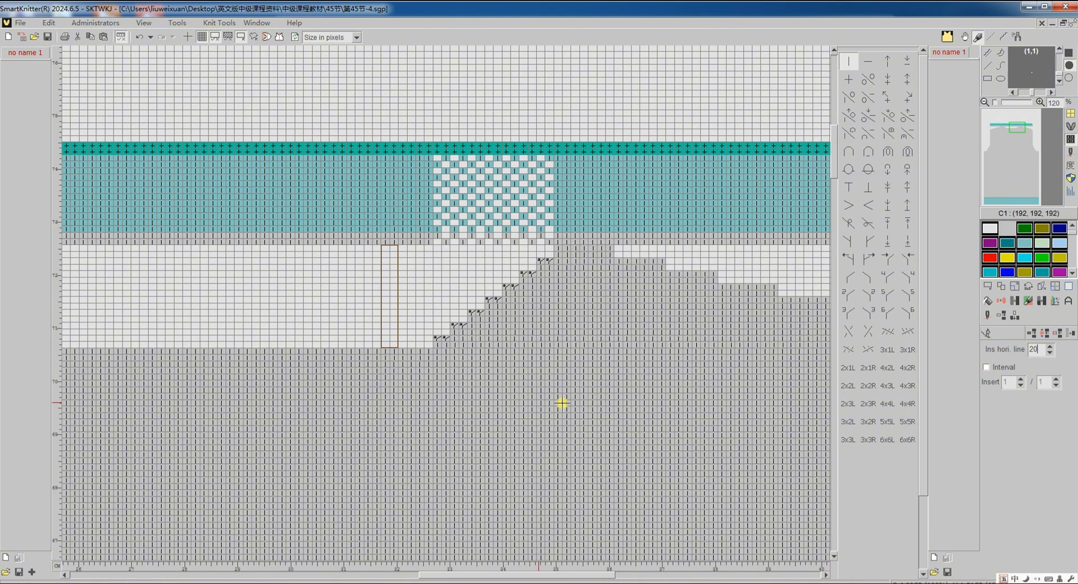
pyautogui.click(410, 352)
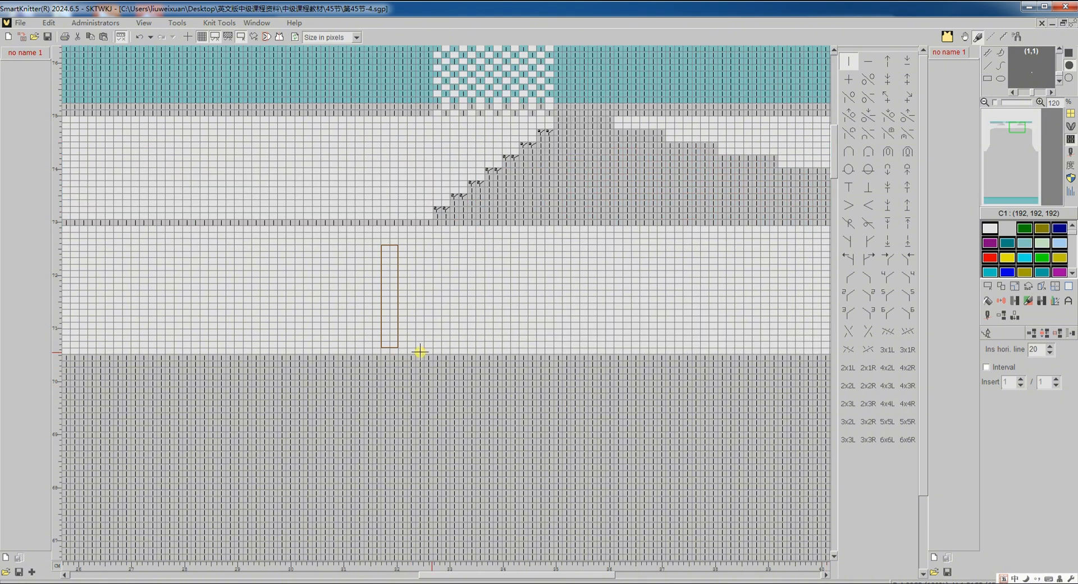
pyautogui.click(987, 334)
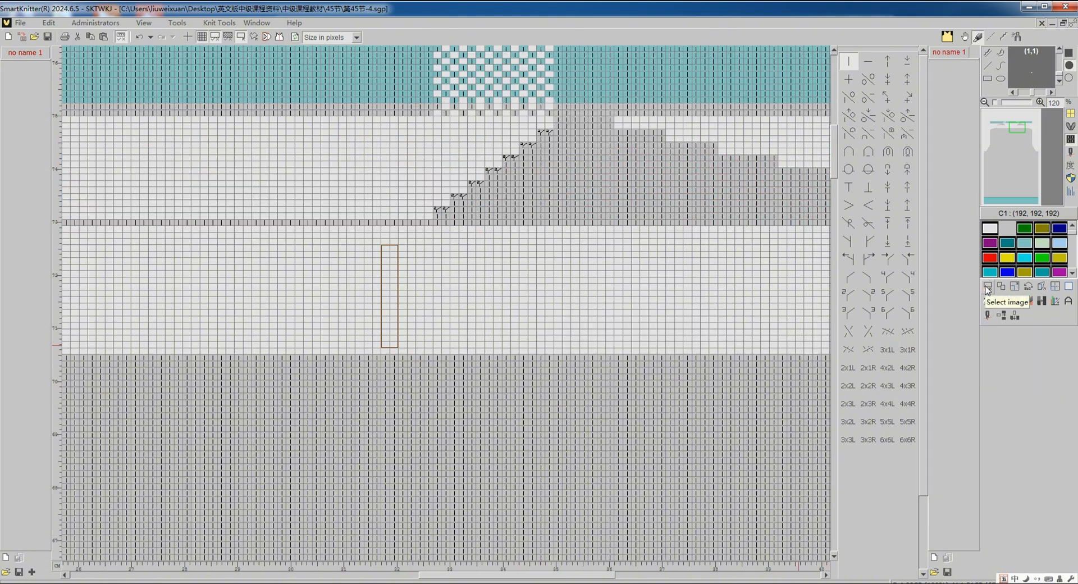
pyautogui.click(998, 333)
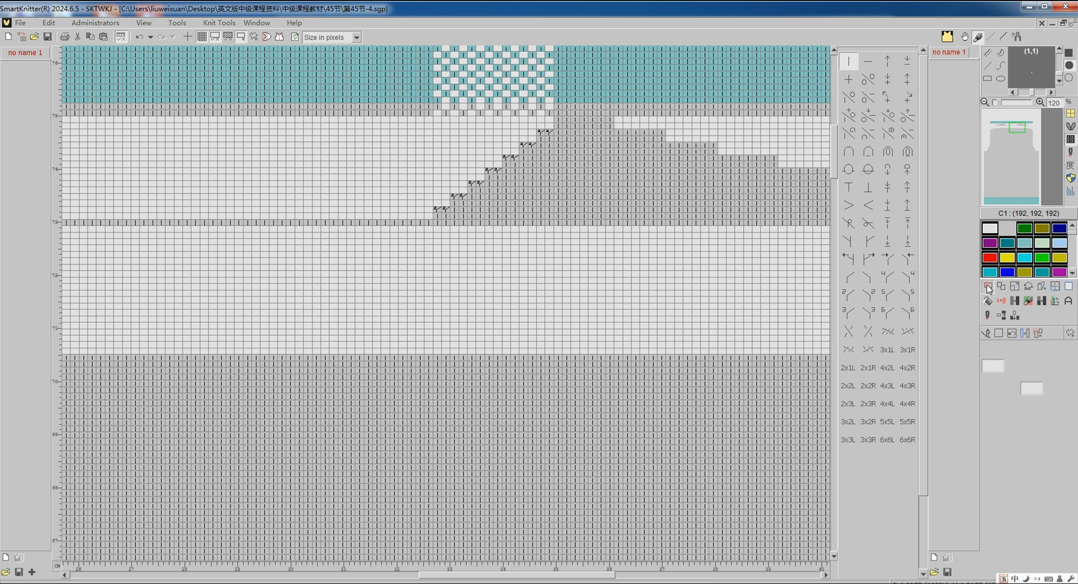
# - Copy the 67-stitch by 17-row right shoulder slope straight down so it sits directly on the body fabric
pyautogui.moveTo(496, 578); pyautogui.dragTo(551, 577)
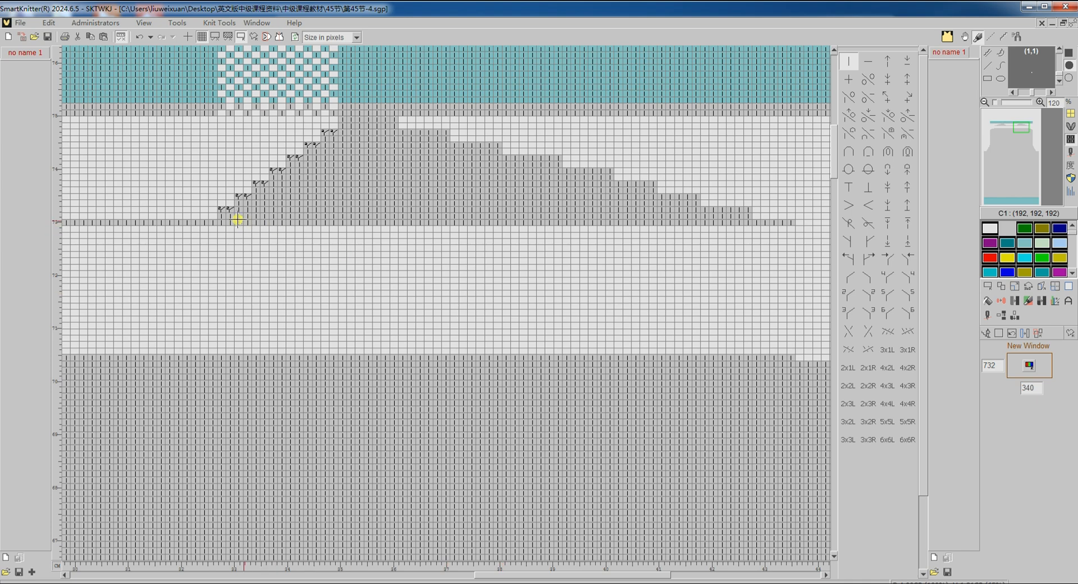
pyautogui.moveTo(219, 225); pyautogui.dragTo(792, 122)
pyautogui.click(1001, 286)
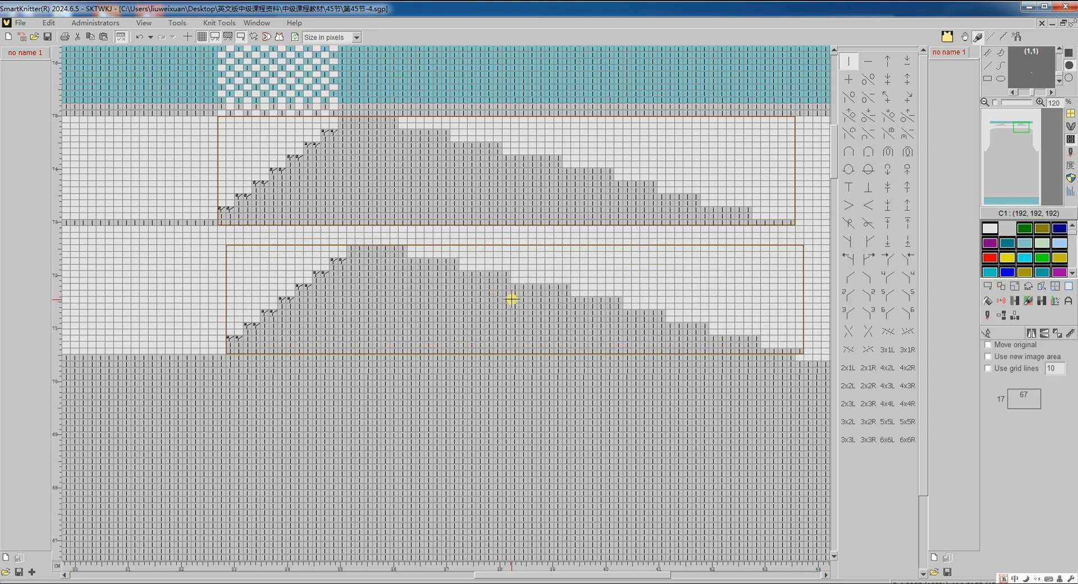
pyautogui.click(506, 299)
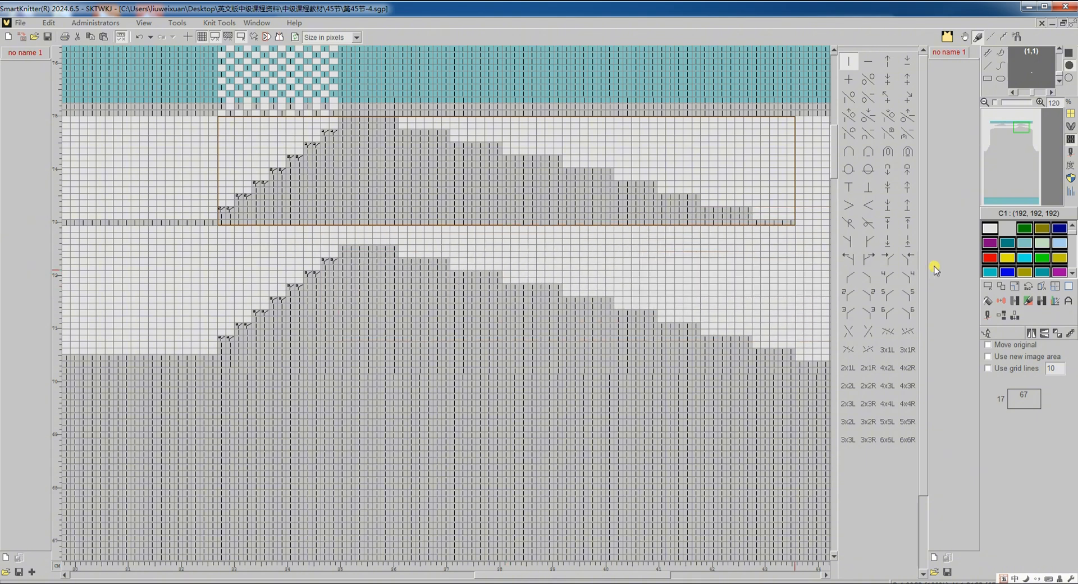
# - Erase the original right shoulder slope inside the selected area and clear the selection
pyautogui.click(1067, 291)
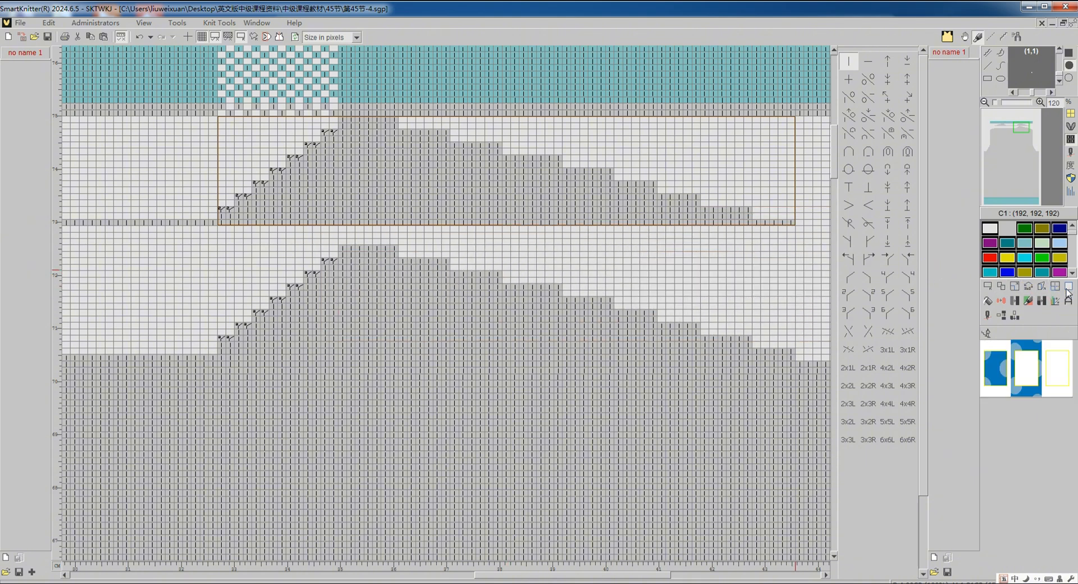
pyautogui.click(1035, 369)
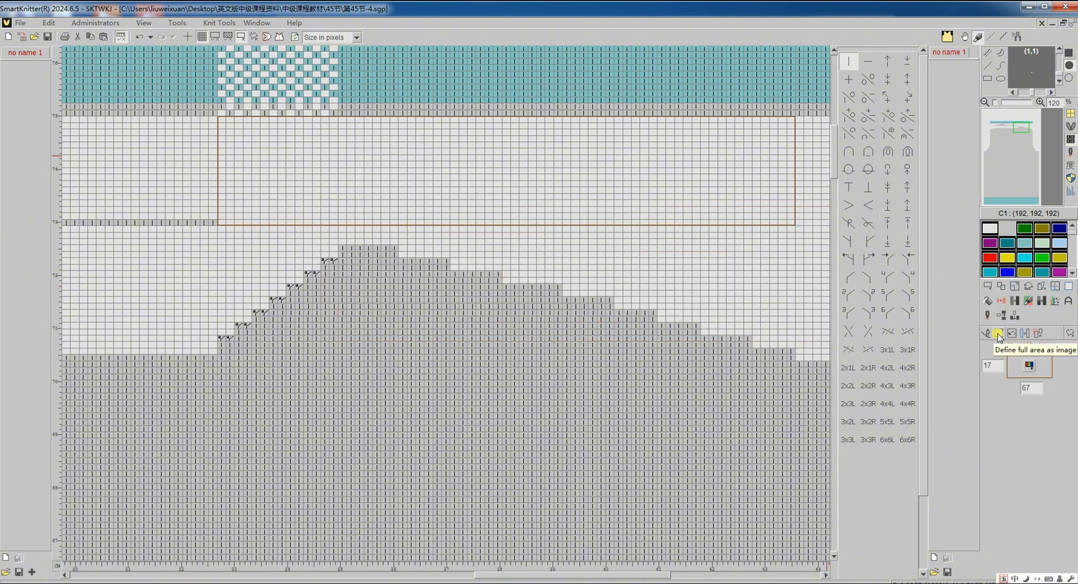
pyautogui.click(998, 334)
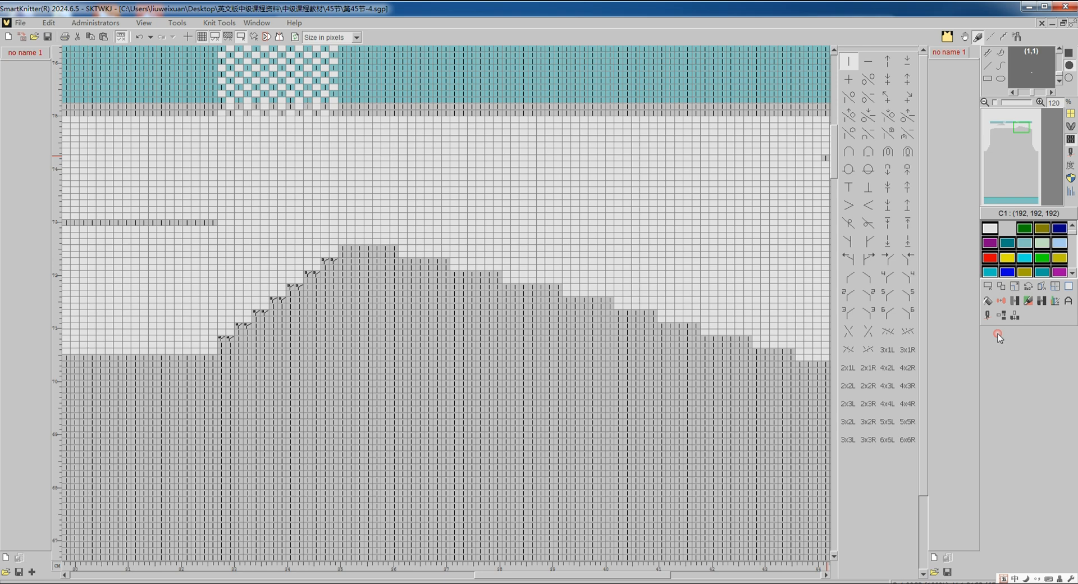
# - Shift the narrowing steps on the neckline side of the right shoulder down one row and clear the selection
pyautogui.click(988, 287)
pyautogui.moveTo(219, 338); pyautogui.dragTo(335, 253)
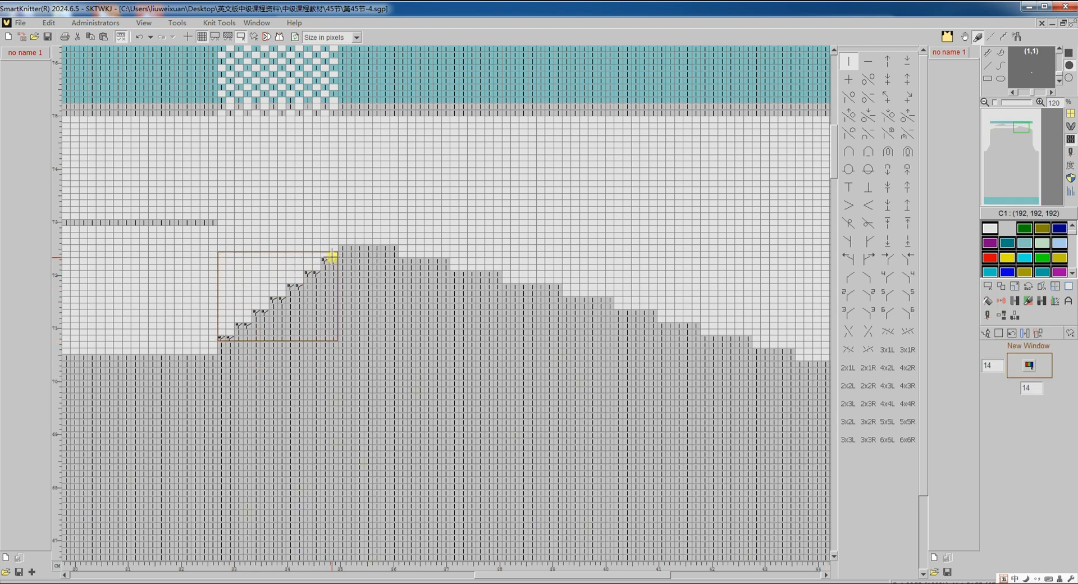
pyautogui.click(1001, 287)
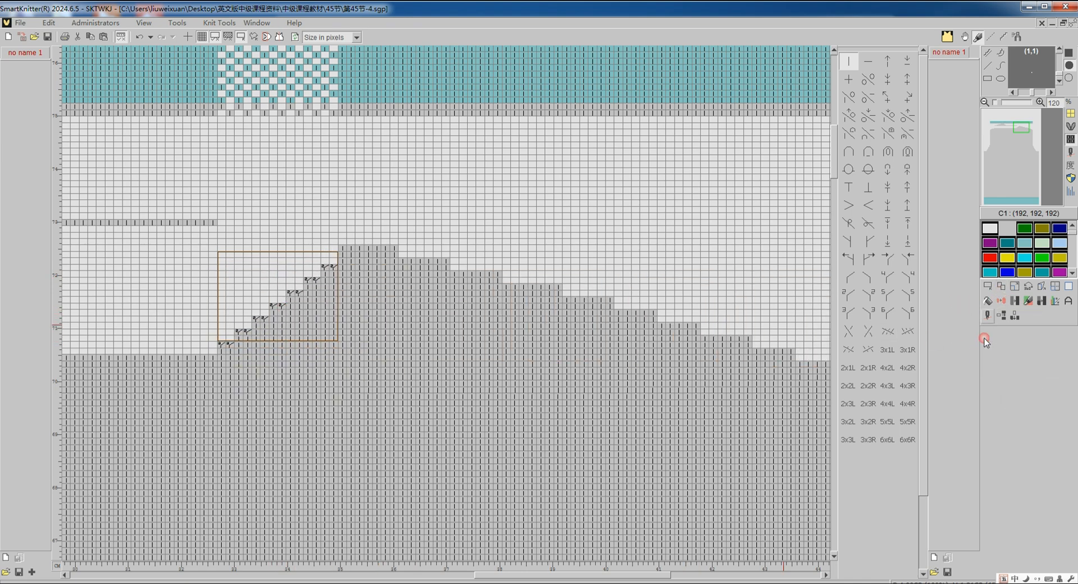
pyautogui.click(988, 287)
pyautogui.click(998, 332)
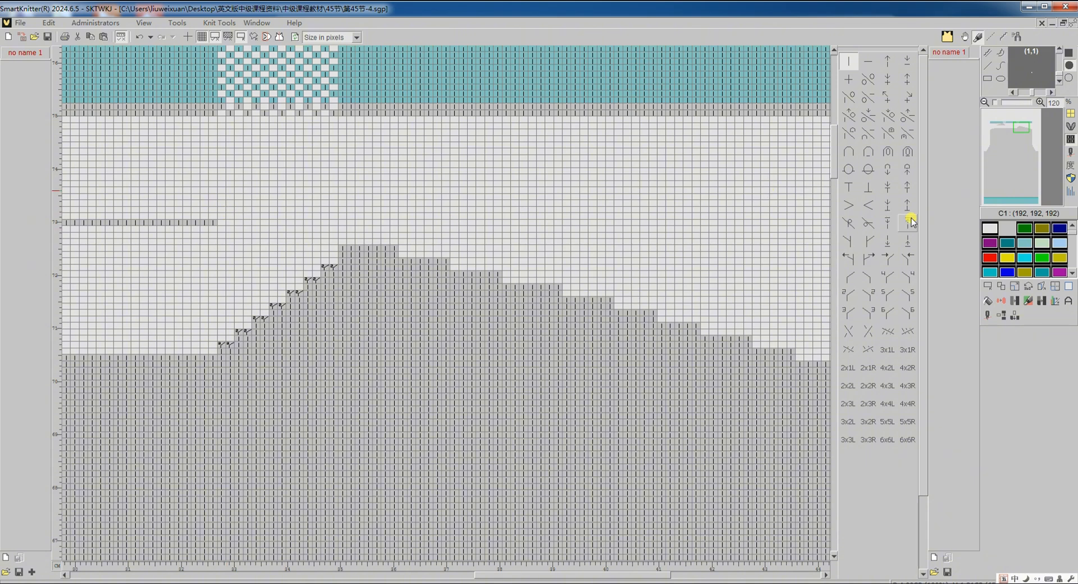
# - Repeat the two-stitch knit-and-blank unit at the end of the neckline row to 15 stitches wide, reaching the right shoulder
pyautogui.click(988, 286)
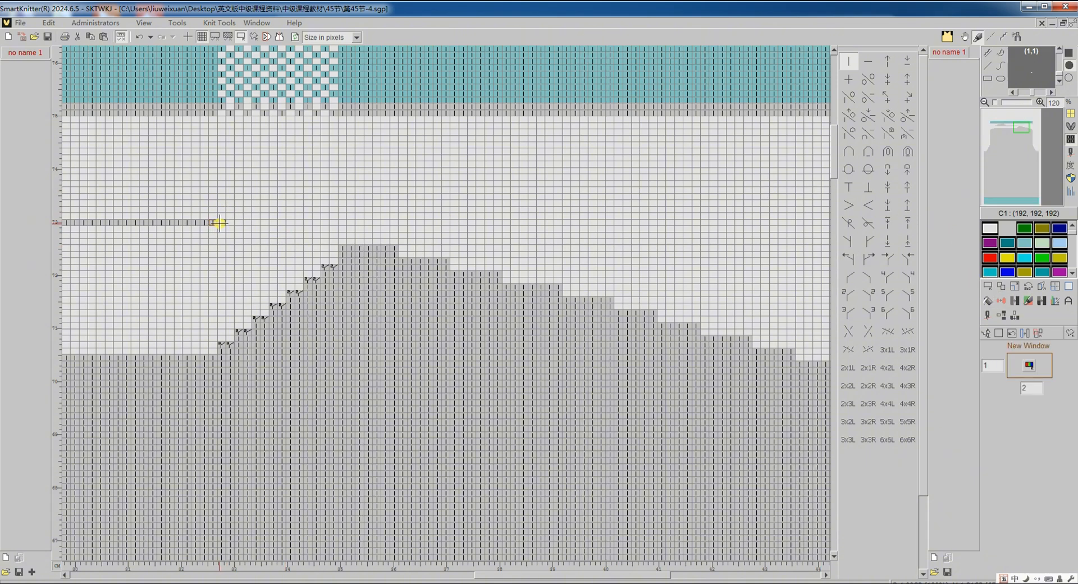
pyautogui.click(219, 223)
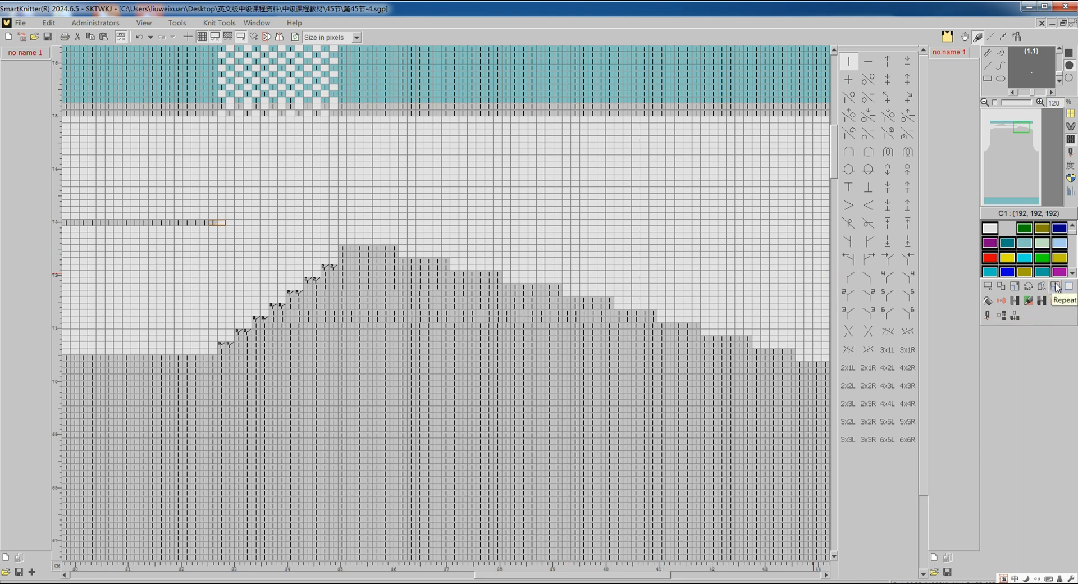
pyautogui.click(1028, 318)
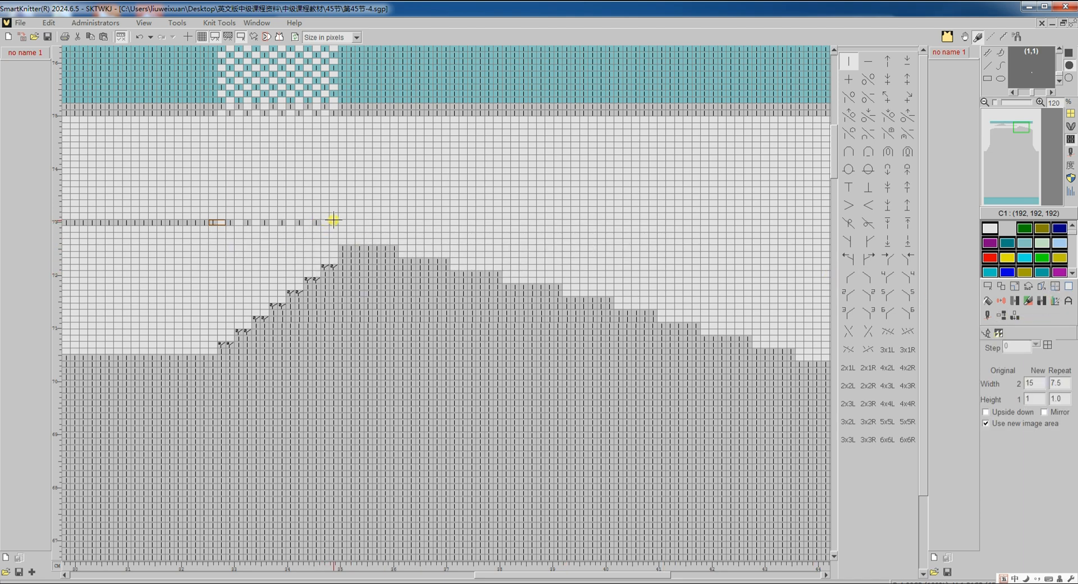
pyautogui.click(334, 220)
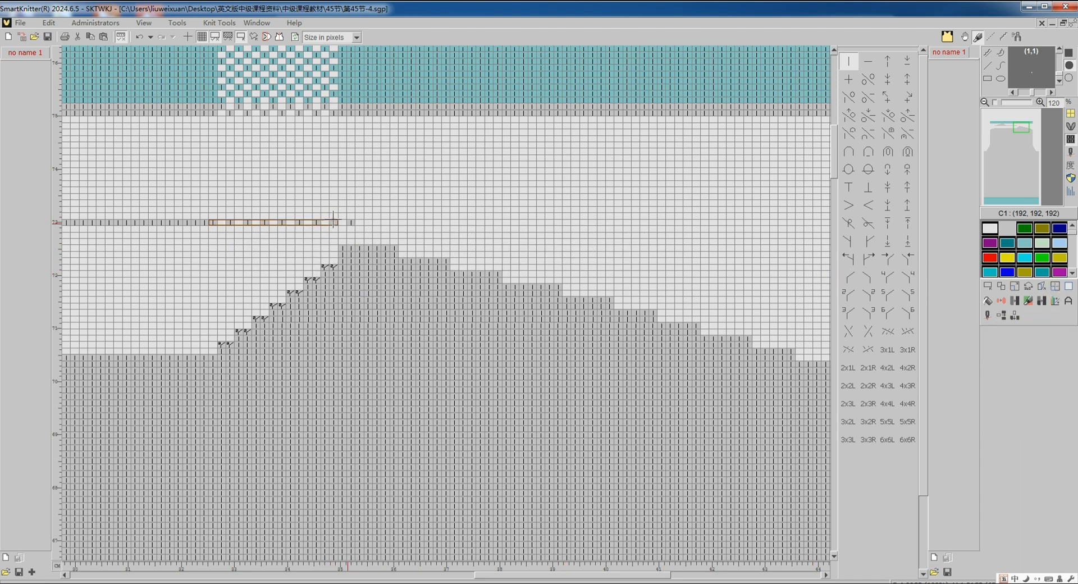
# - Copy the 15-stitch alternating run one stitch to the right along the neckline row and clear the selection
pyautogui.click(999, 286)
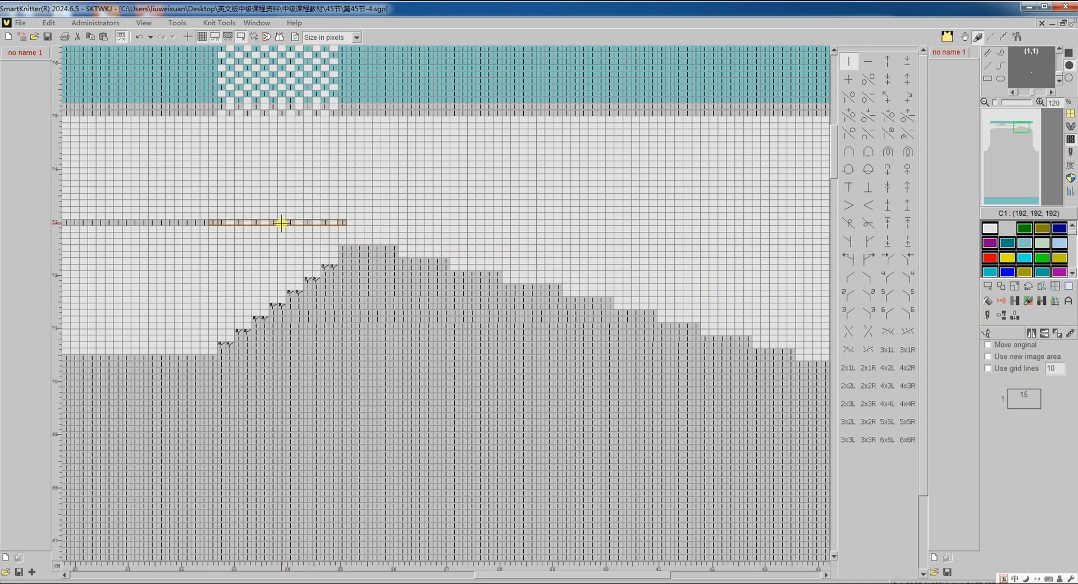
pyautogui.click(985, 334)
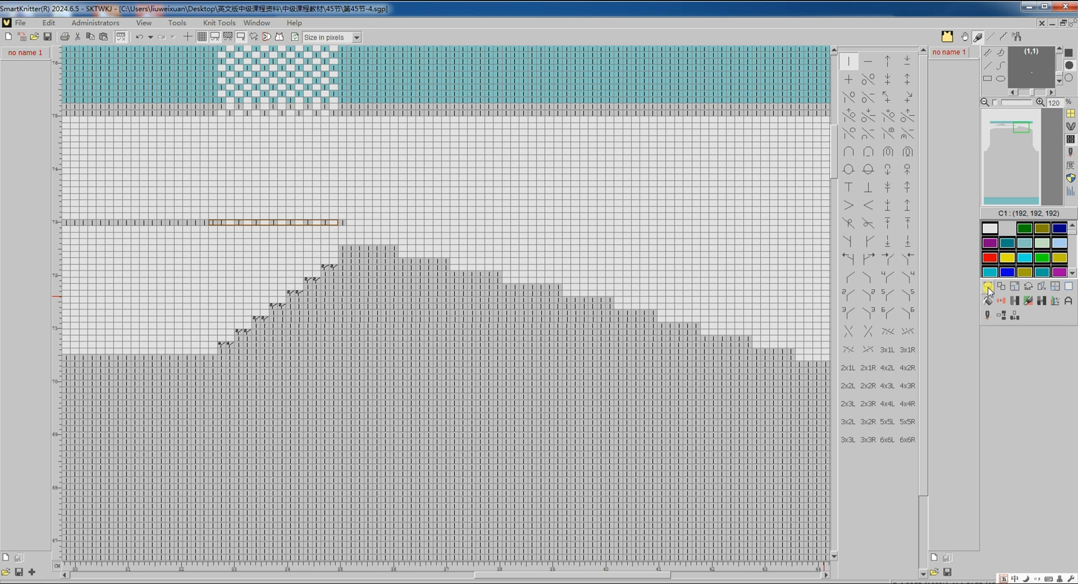
pyautogui.click(987, 287)
pyautogui.click(1000, 333)
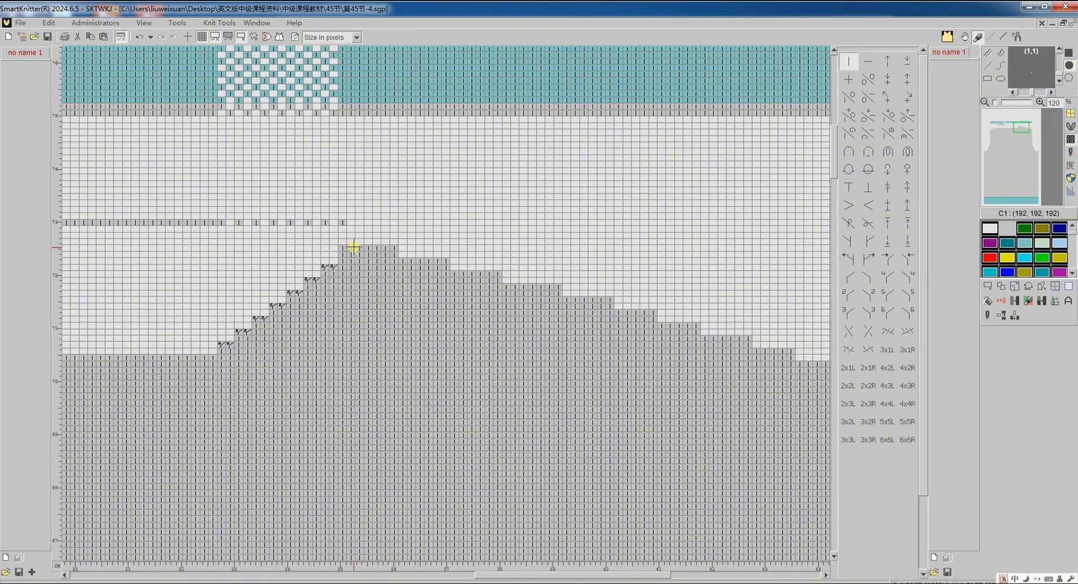
# - Delete 3 blank rows and then 1 more above the right shoulder, and draw knit stitches across the shoulder's top row
pyautogui.click(1001, 315)
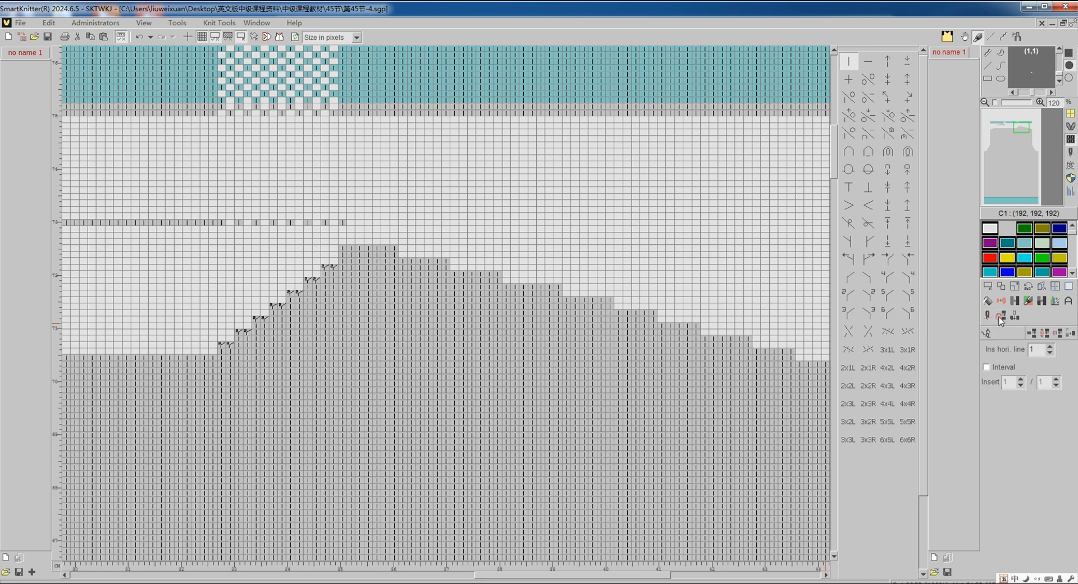
pyautogui.click(1058, 332)
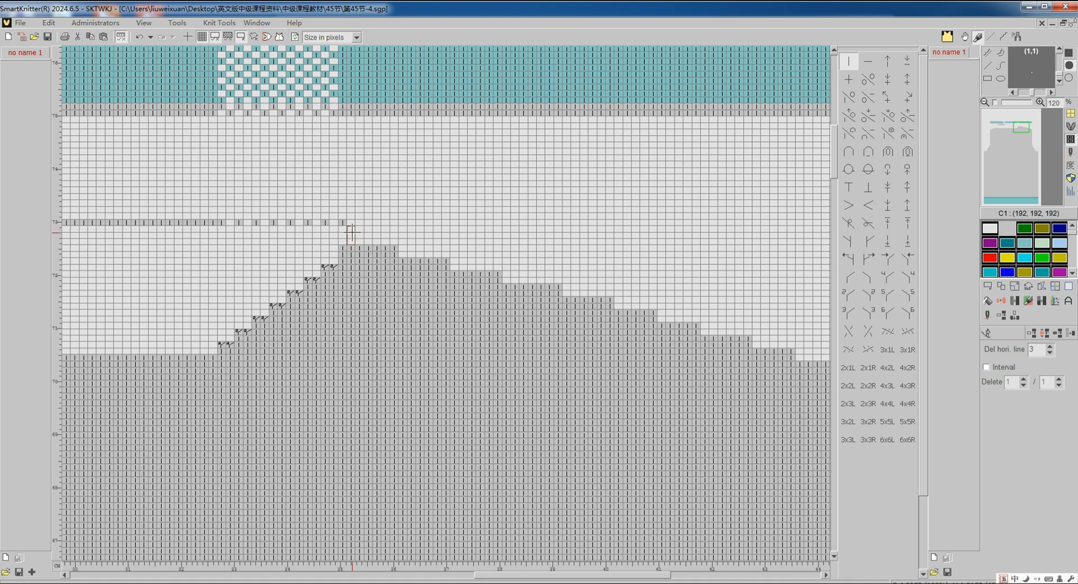
pyautogui.click(351, 233)
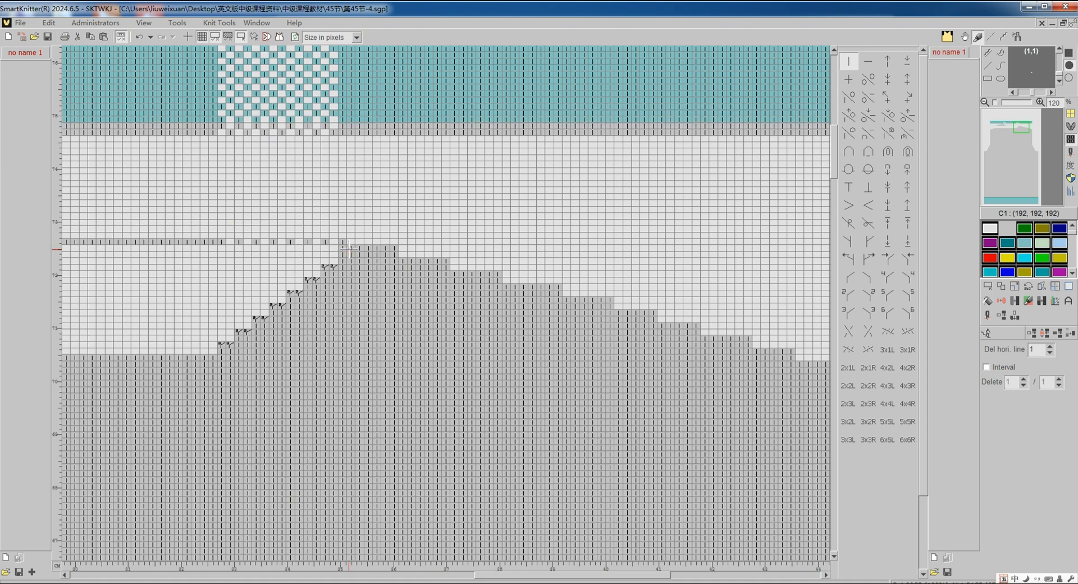
pyautogui.click(349, 248)
pyautogui.click(987, 332)
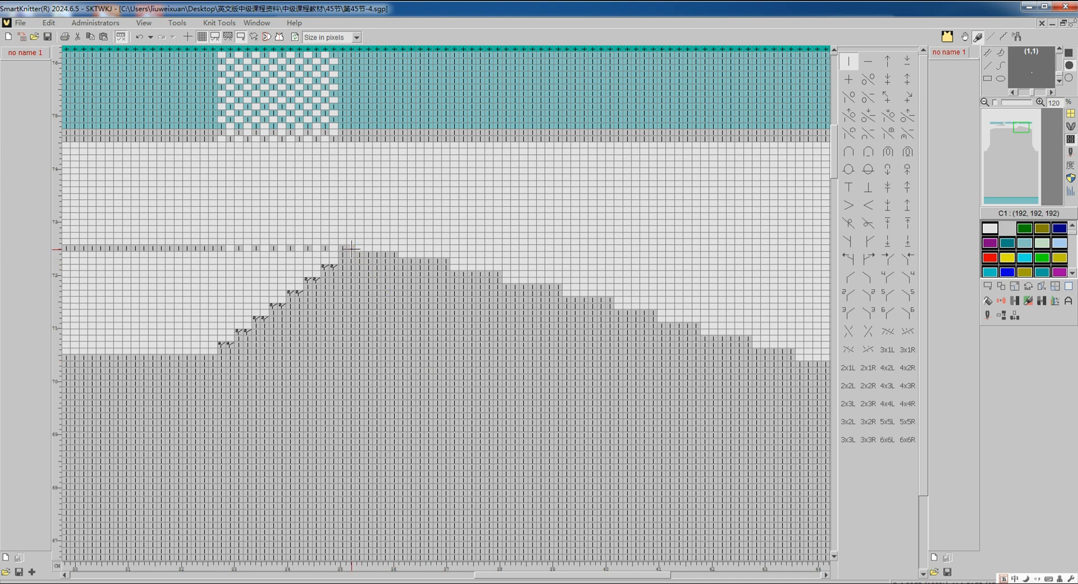
pyautogui.moveTo(351, 248); pyautogui.dragTo(393, 253)
pyautogui.scroll(-4, 398, 437)
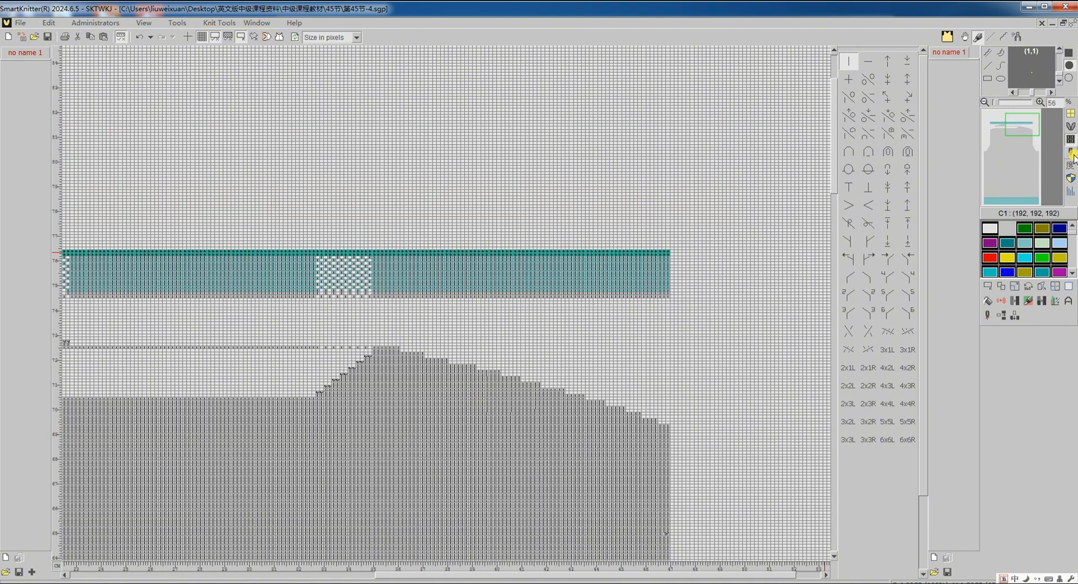
# - In the feeder view, fill the green right shoulder area with red C1, and return to the knit structure view
pyautogui.click(1072, 154)
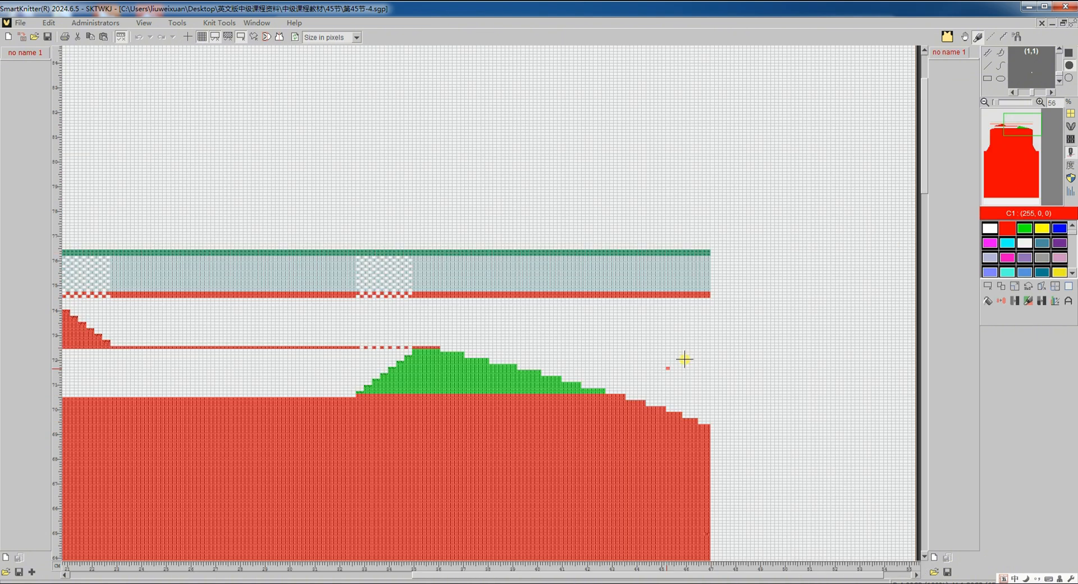
pyautogui.click(988, 302)
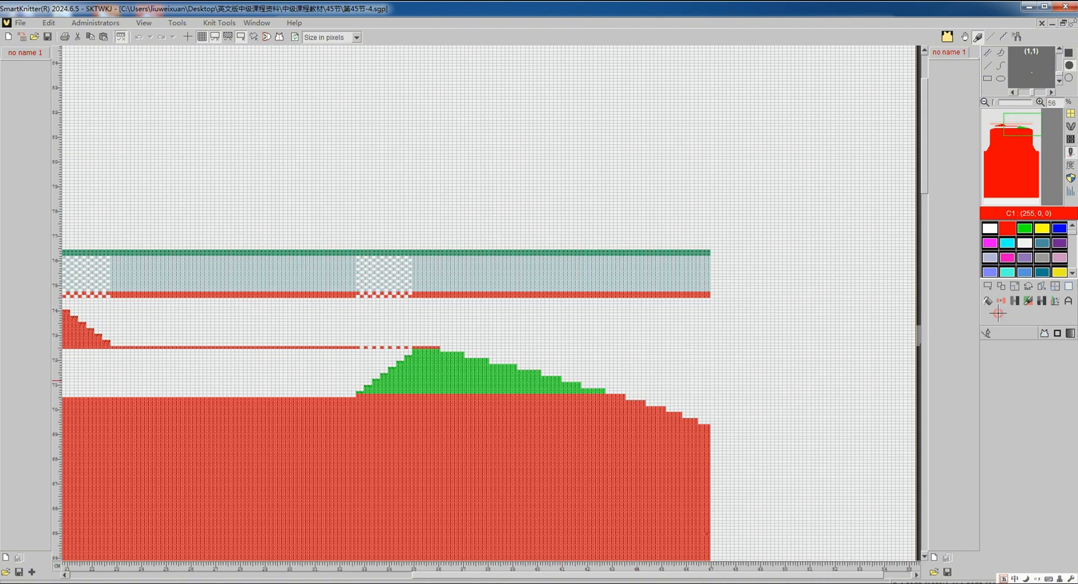
pyautogui.click(509, 387)
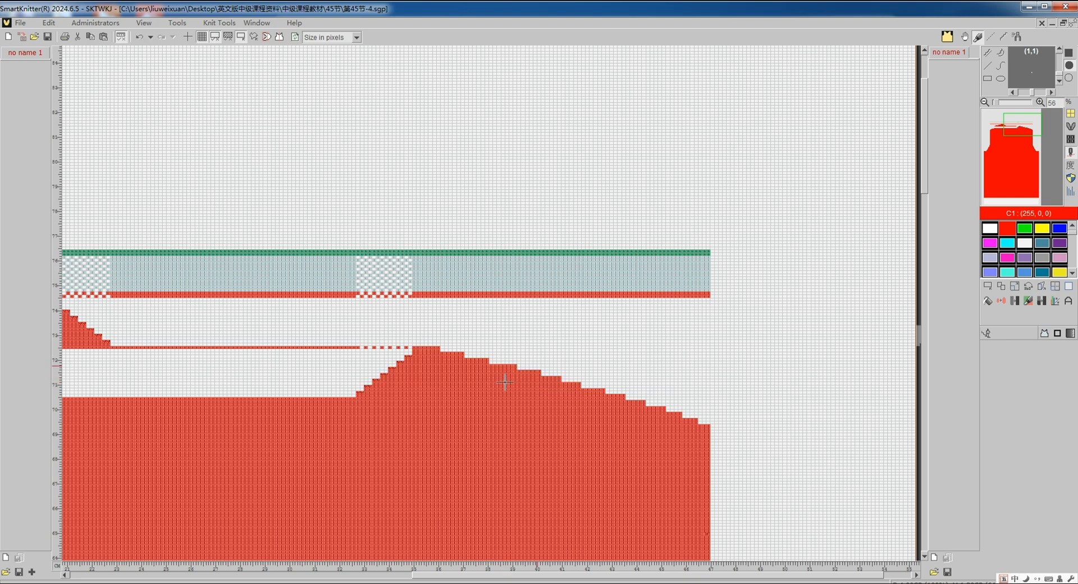
pyautogui.click(1070, 153)
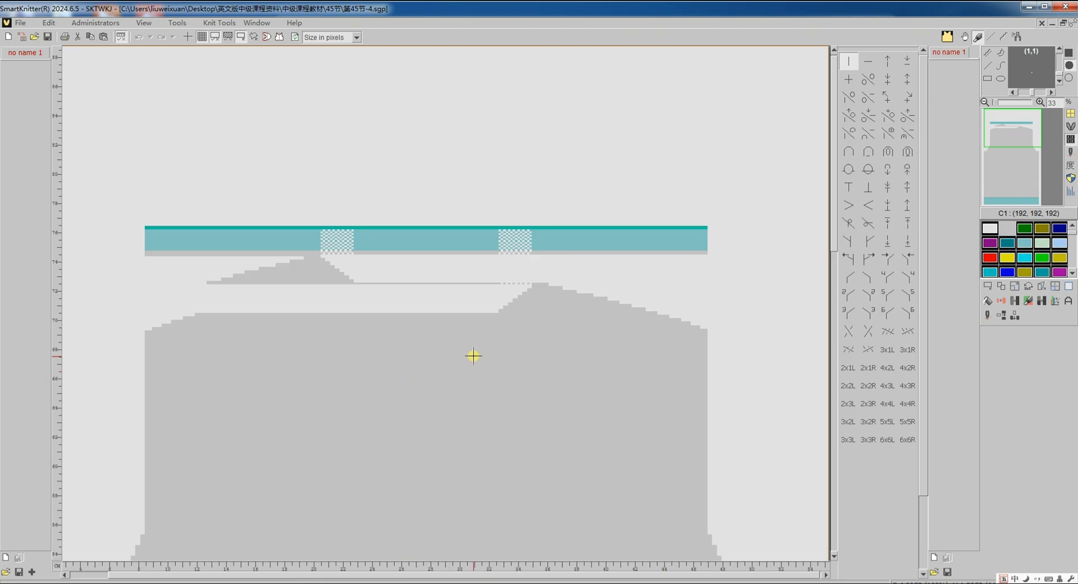
pyautogui.scroll(2, 474, 356)
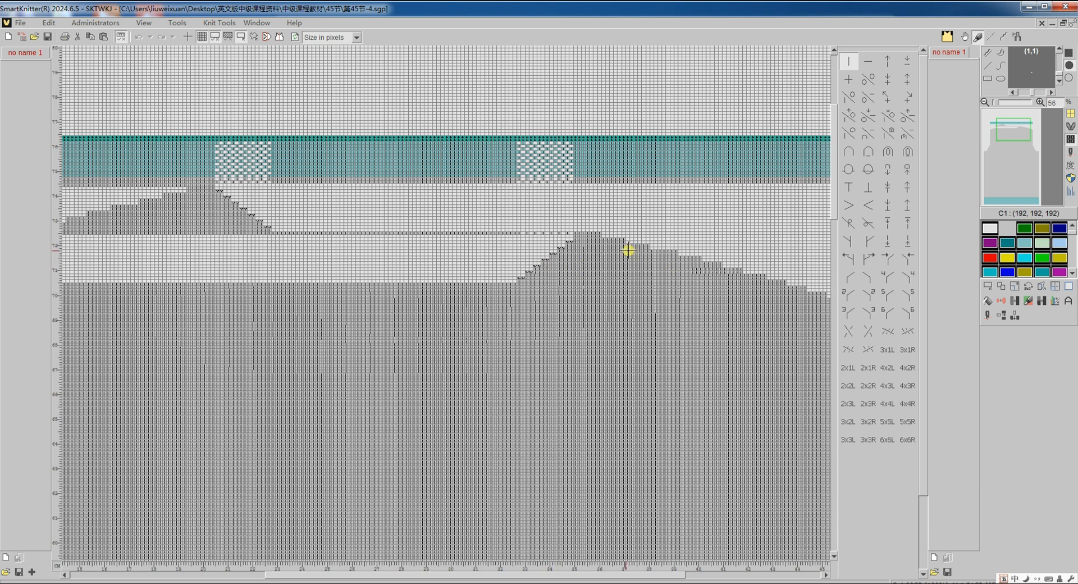
# - Translate the edited 第45节-4 pattern to knitting machine code
pyautogui.click(986, 315)
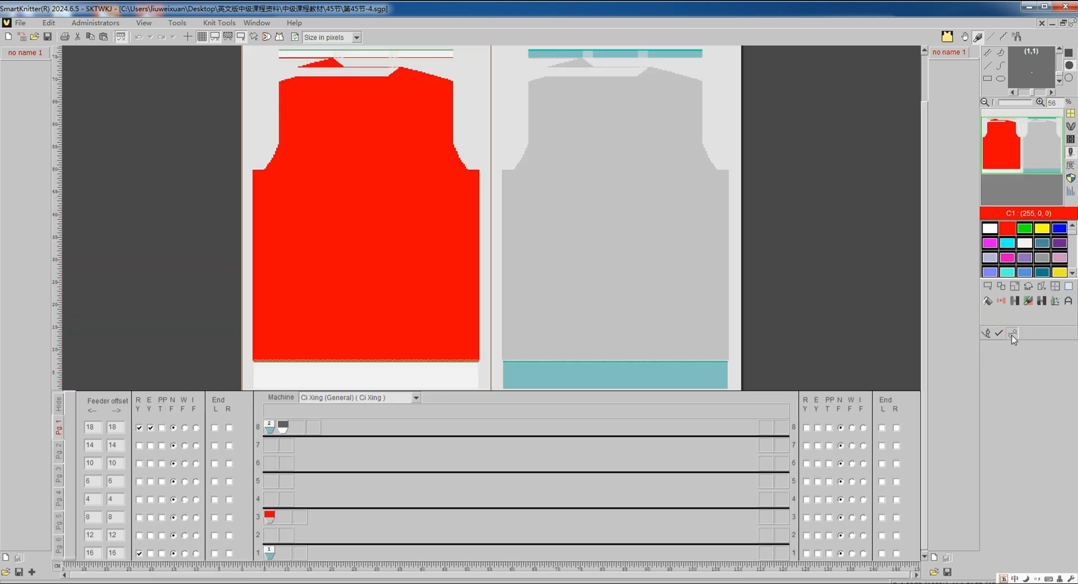
pyautogui.click(1012, 335)
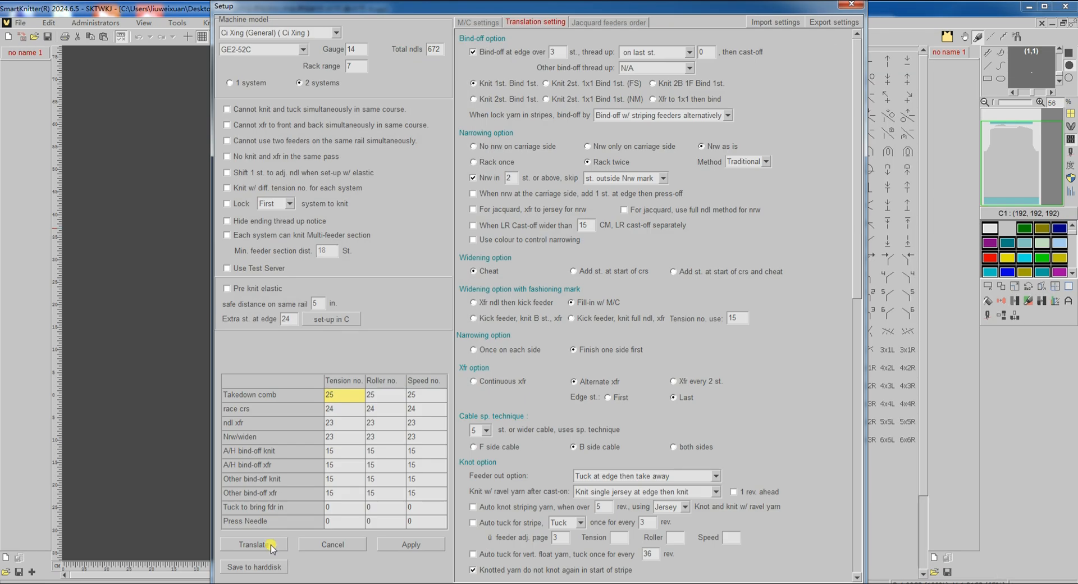
pyautogui.click(271, 544)
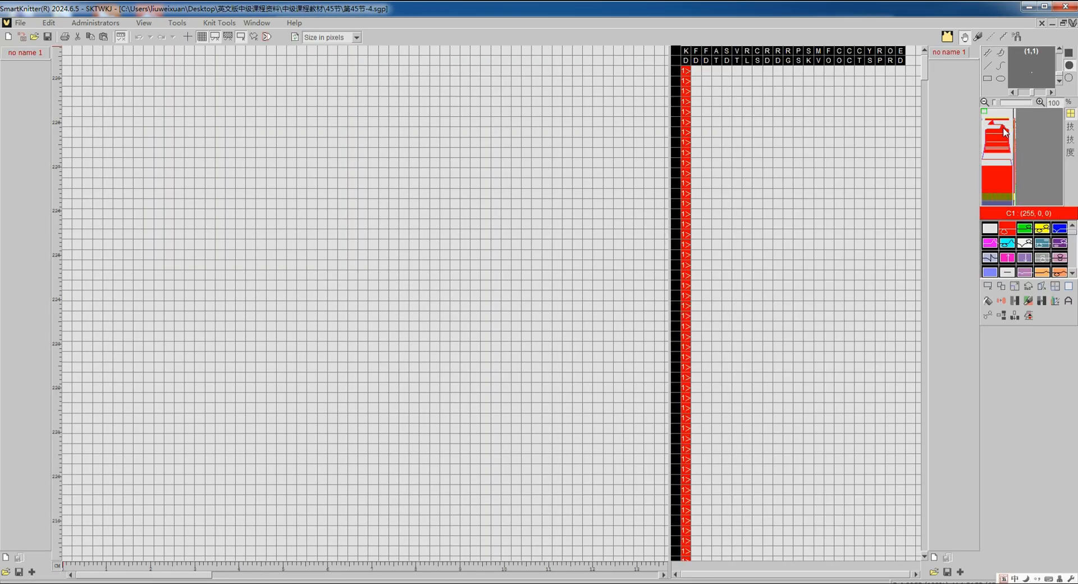
# - Examine the order in which the right shoulder, neckline row, left shoulder and waste band are knitted in the 第45节-4 code
pyautogui.click(1003, 128)
pyautogui.scroll(-2, 579, 325)
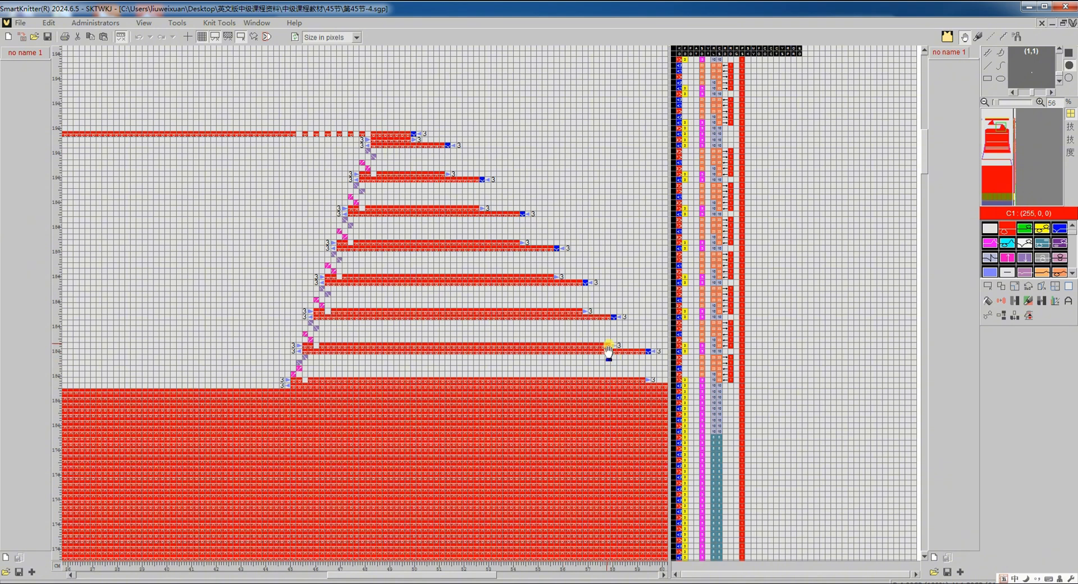
pyautogui.scroll(3, 577, 308)
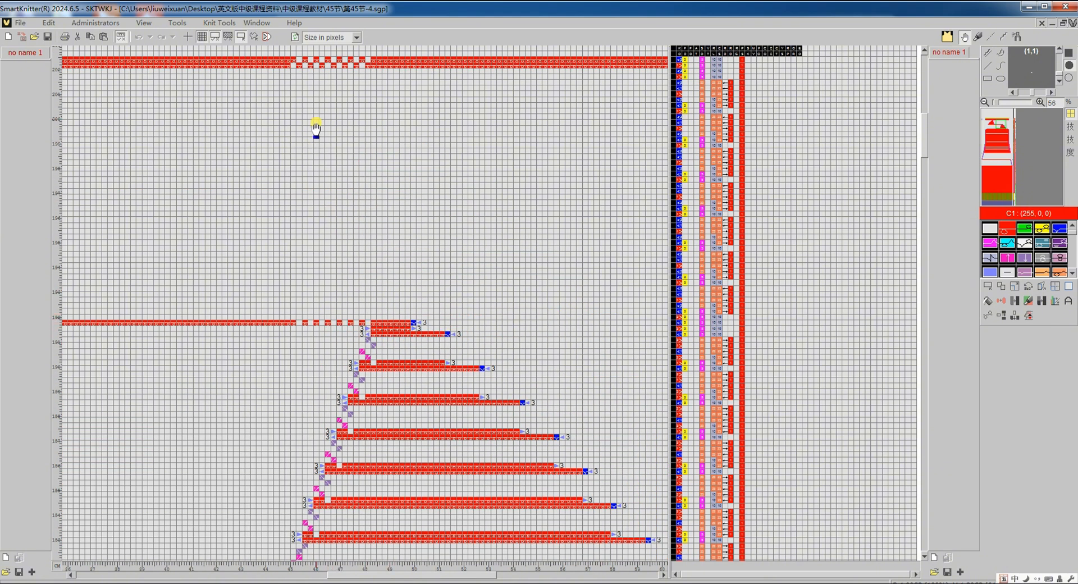
pyautogui.hscroll(-5, 362, 334)
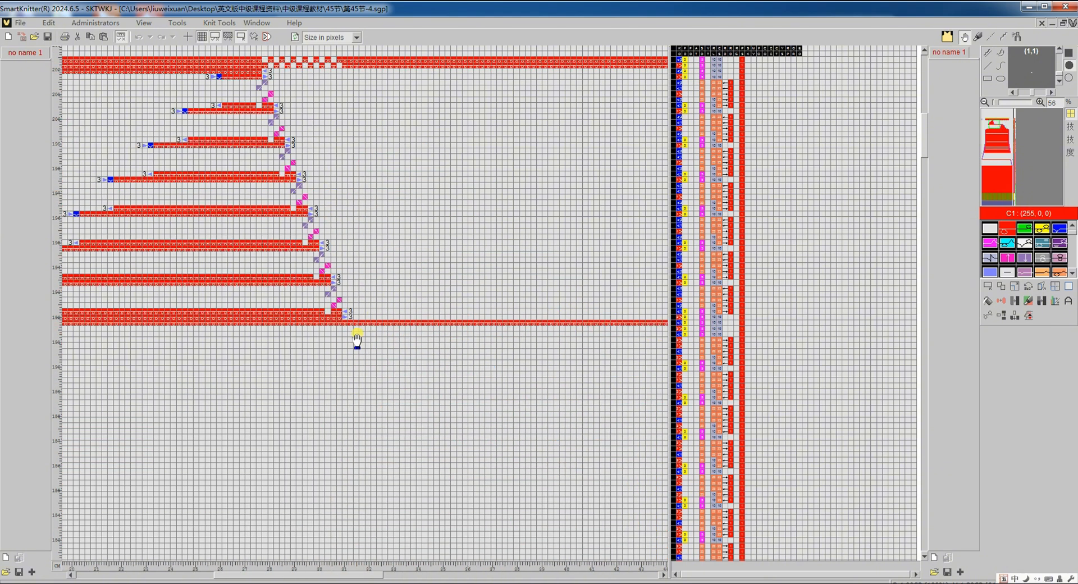
pyautogui.hscroll(-3, 357, 337)
pyautogui.scroll(2, 393, 329)
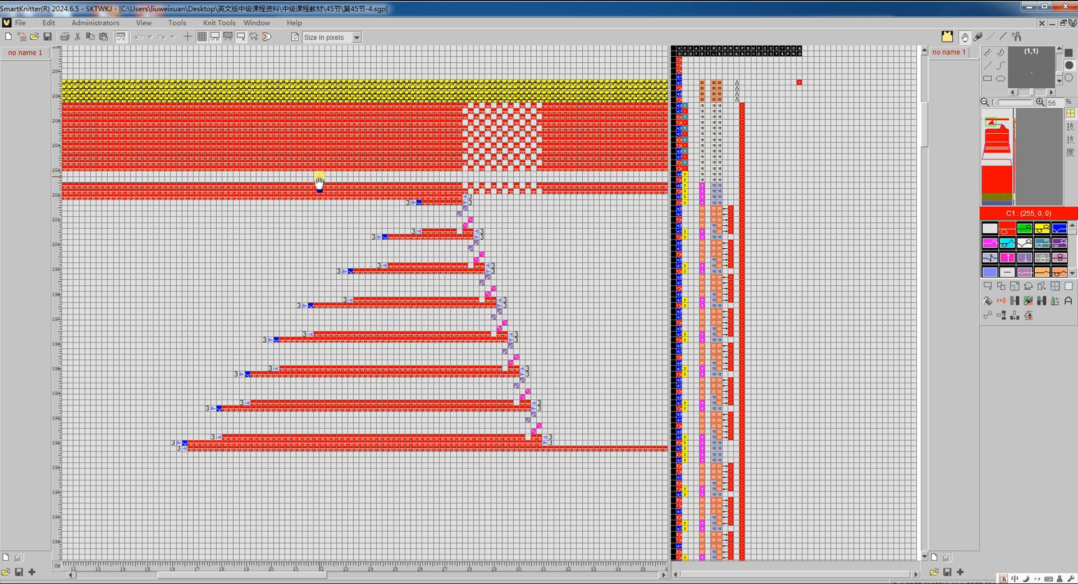
pyautogui.scroll(-1, 319, 182)
pyautogui.scroll(-3, 319, 181)
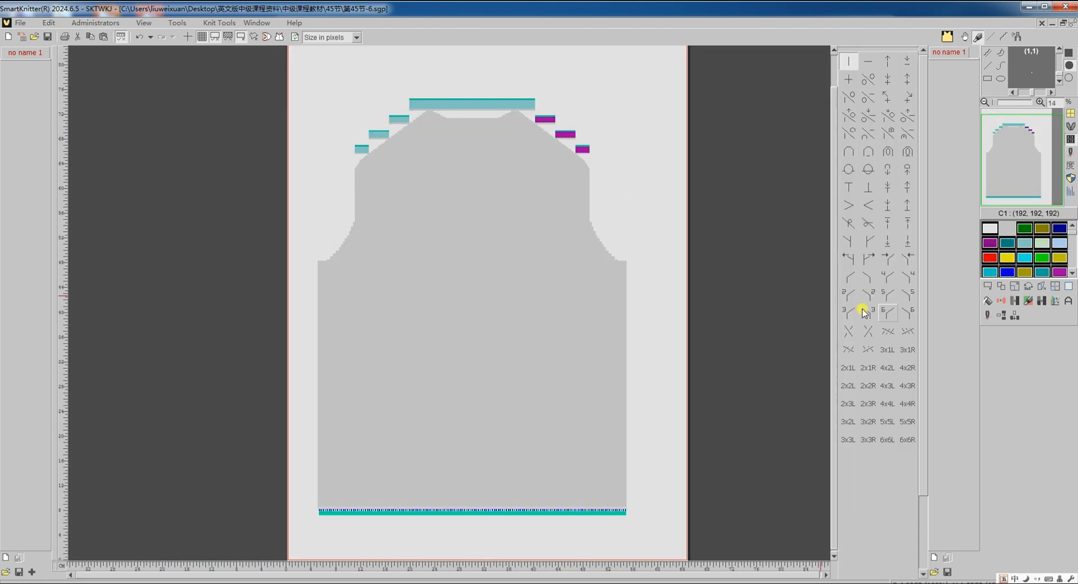
# - Translate the 第45节-6 pattern to machine code with its existing Stoll CMS530 settings
pyautogui.click(987, 316)
pyautogui.click(1012, 335)
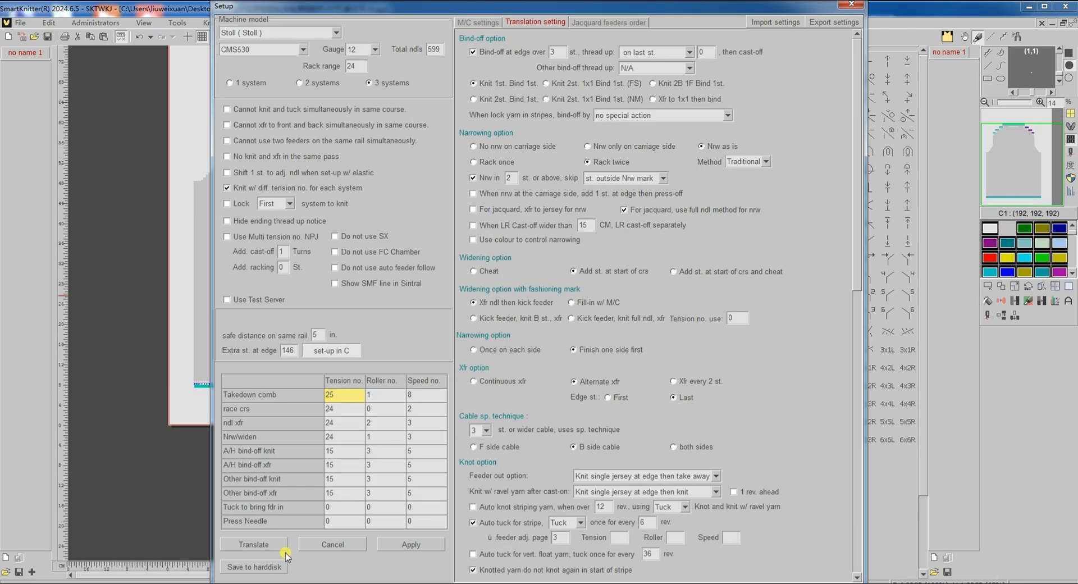
pyautogui.click(276, 545)
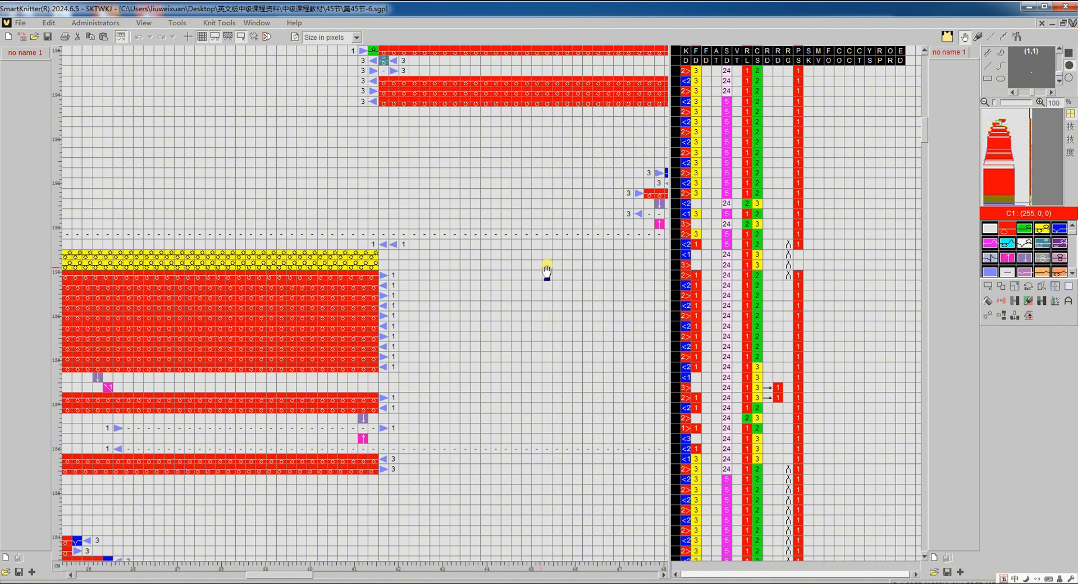
# - Check the collar and shoulder sections in the 第45节-6 code, and return to the uppermost left waste section in the knit structure view
pyautogui.scroll(-3, 532, 274)
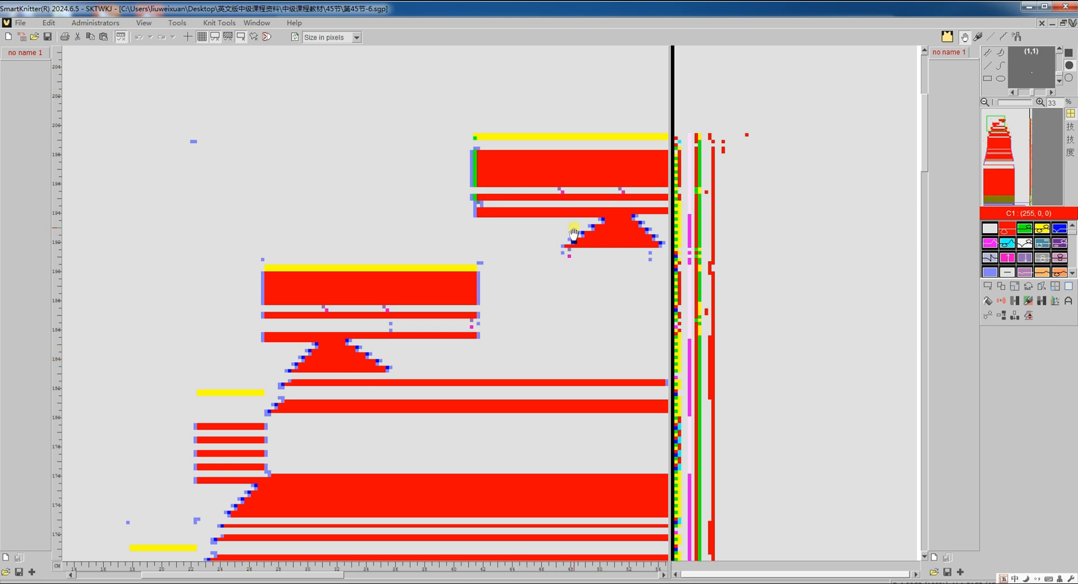
pyautogui.doubleClick(328, 368)
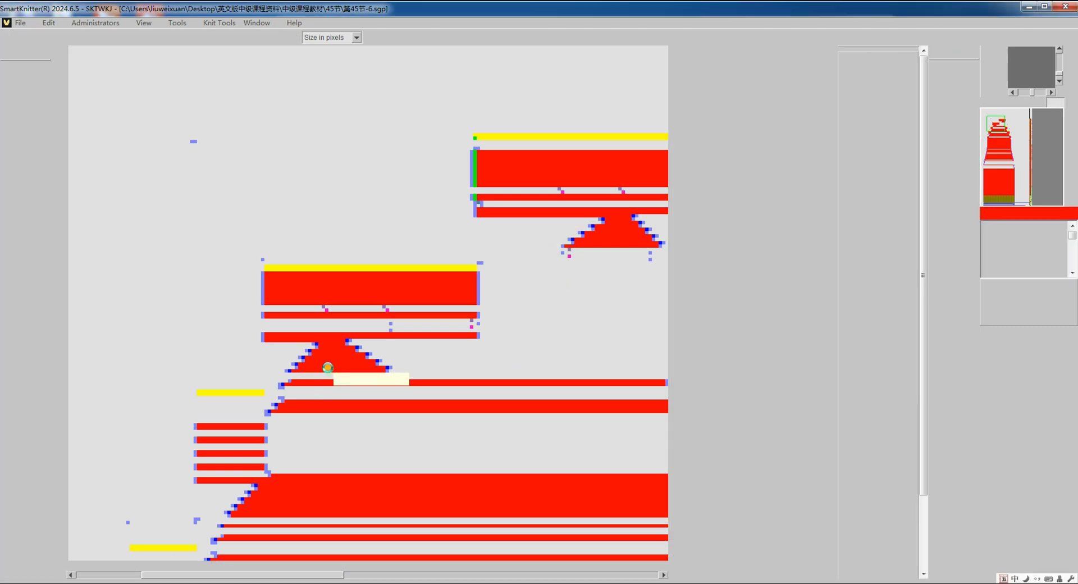
pyautogui.scroll(-2, 247, 372)
pyautogui.scroll(-2, 248, 372)
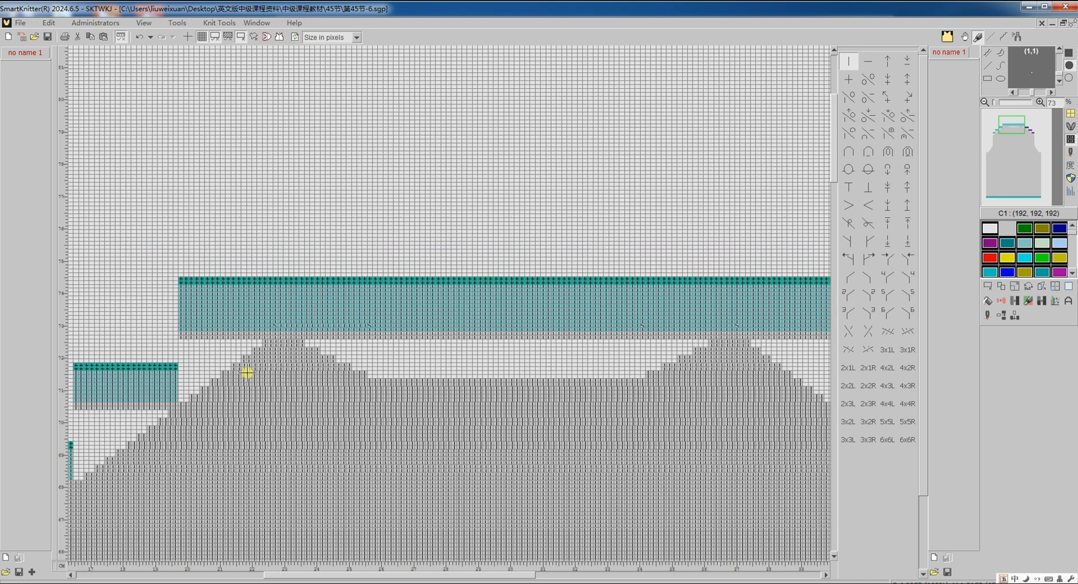
pyautogui.hscroll(-3, 247, 372)
pyautogui.scroll(3, 361, 409)
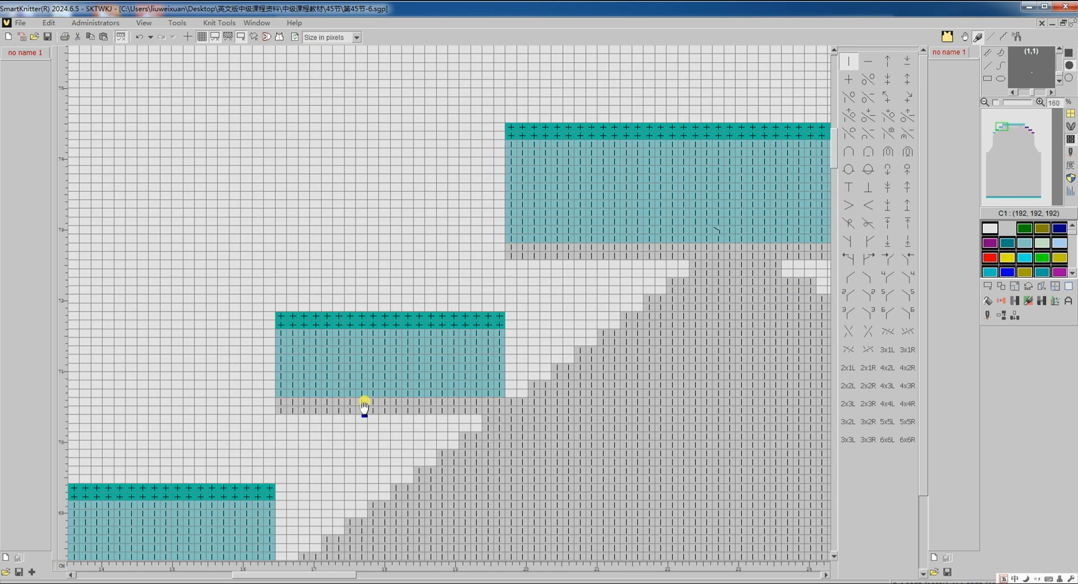
# - Mark the uppermost left waste section's height, and insert 10 blank horizontal lines beneath that section, first 1 and then 9
pyautogui.click(988, 286)
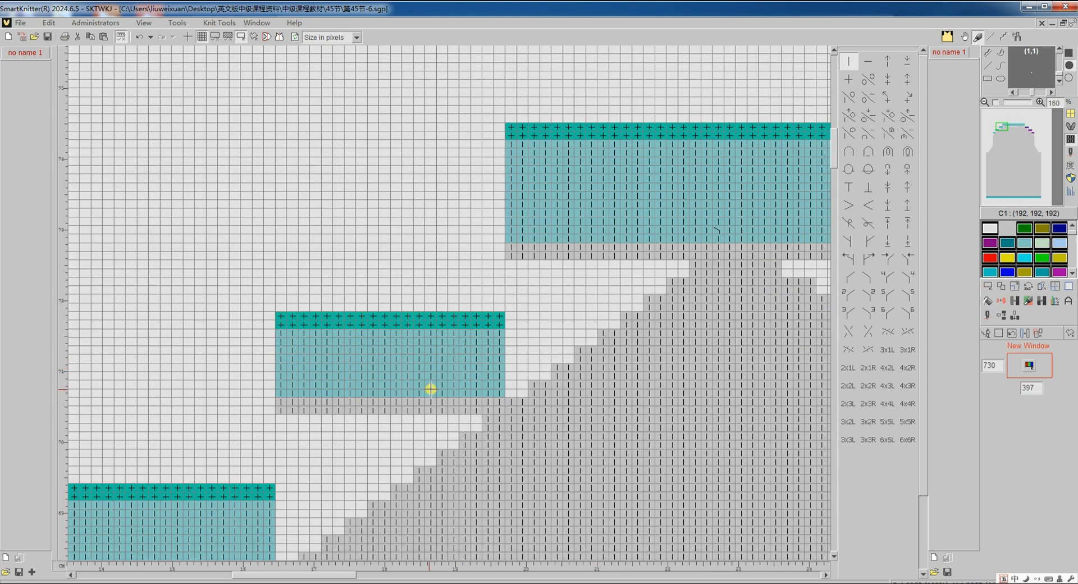
pyautogui.moveTo(431, 393); pyautogui.dragTo(433, 335)
pyautogui.click(1002, 316)
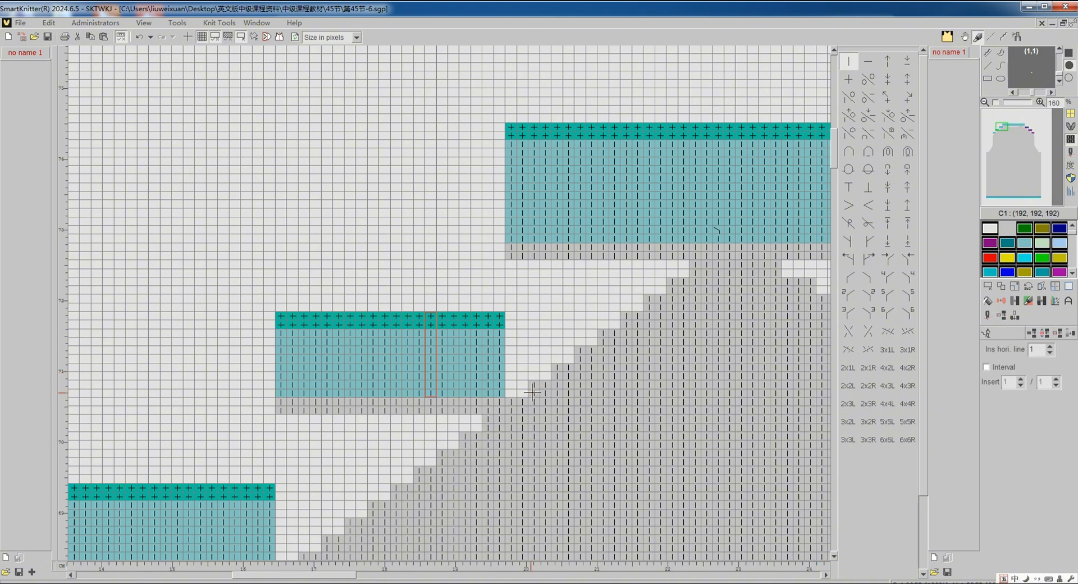
pyautogui.click(532, 391)
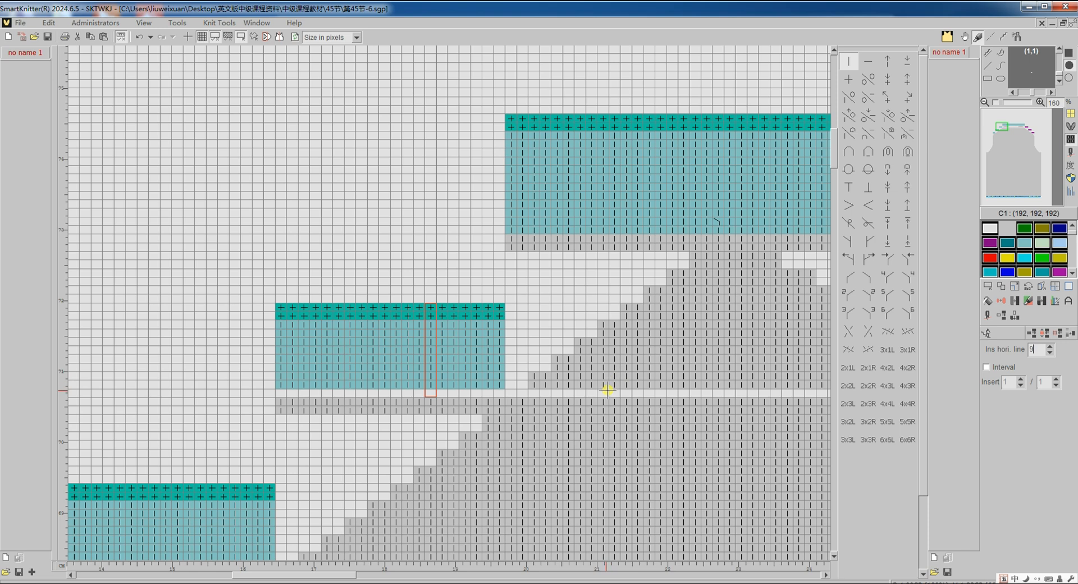
pyautogui.click(608, 390)
pyautogui.click(987, 334)
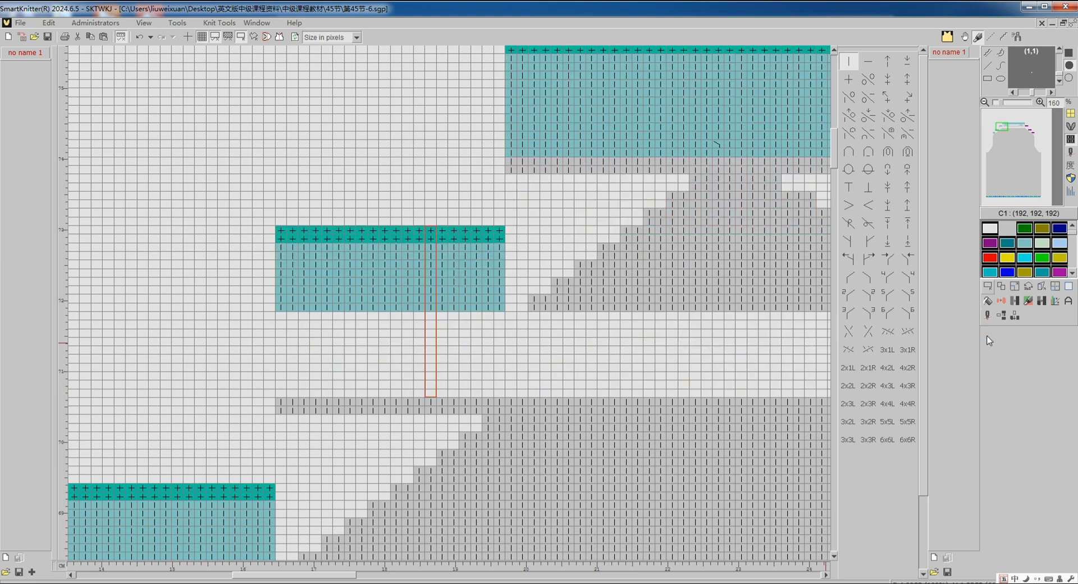
# - Copy the uppermost left teal waste block down into the blank rows directly above its grey rows, and clear the original block
pyautogui.click(989, 287)
pyautogui.moveTo(282, 305); pyautogui.dragTo(502, 228)
pyautogui.click(988, 302)
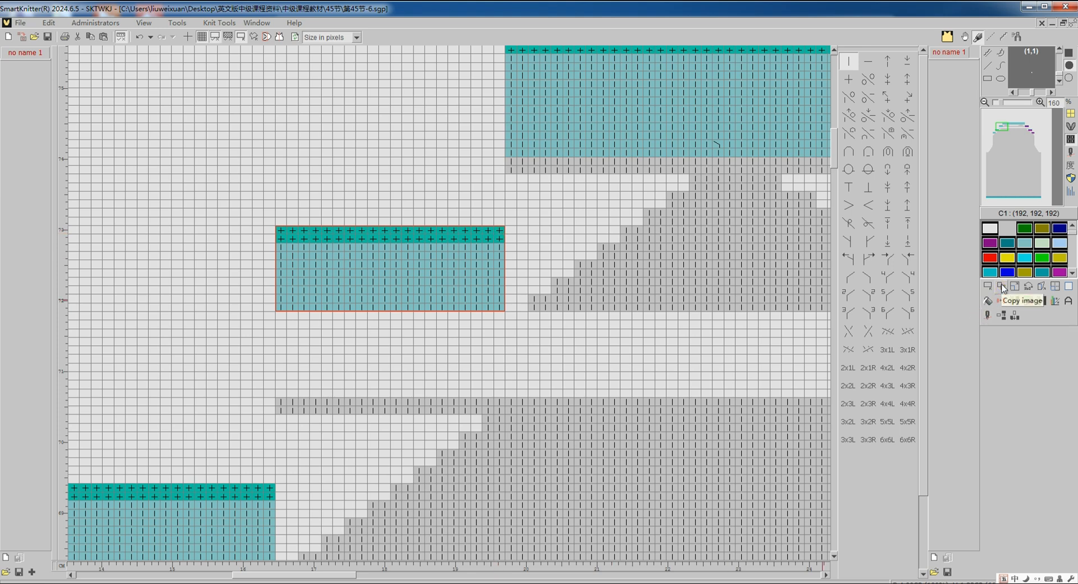
pyautogui.click(1002, 288)
pyautogui.click(398, 359)
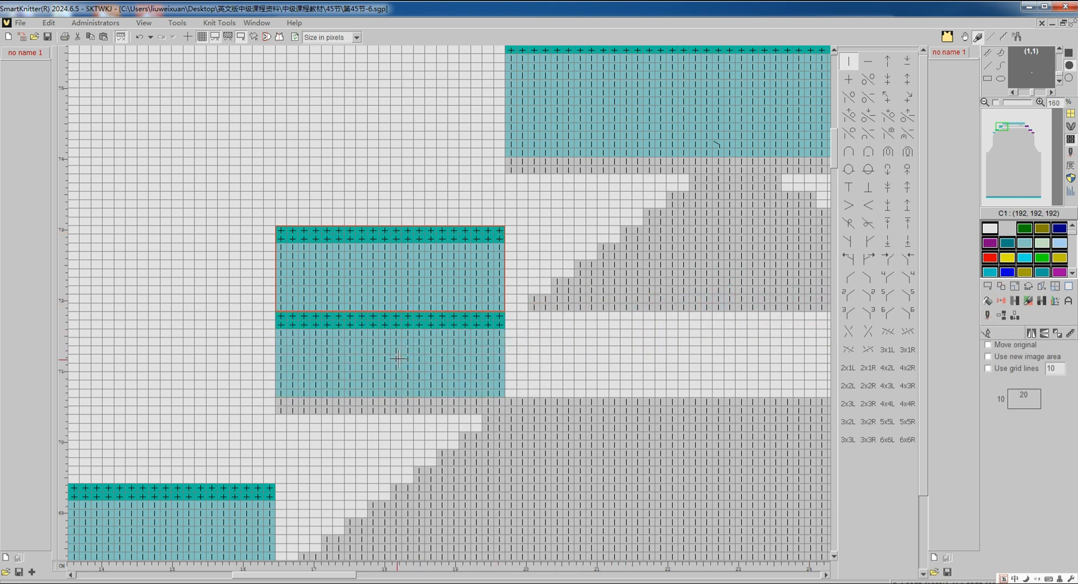
pyautogui.rightClick(397, 357)
pyautogui.click(415, 366)
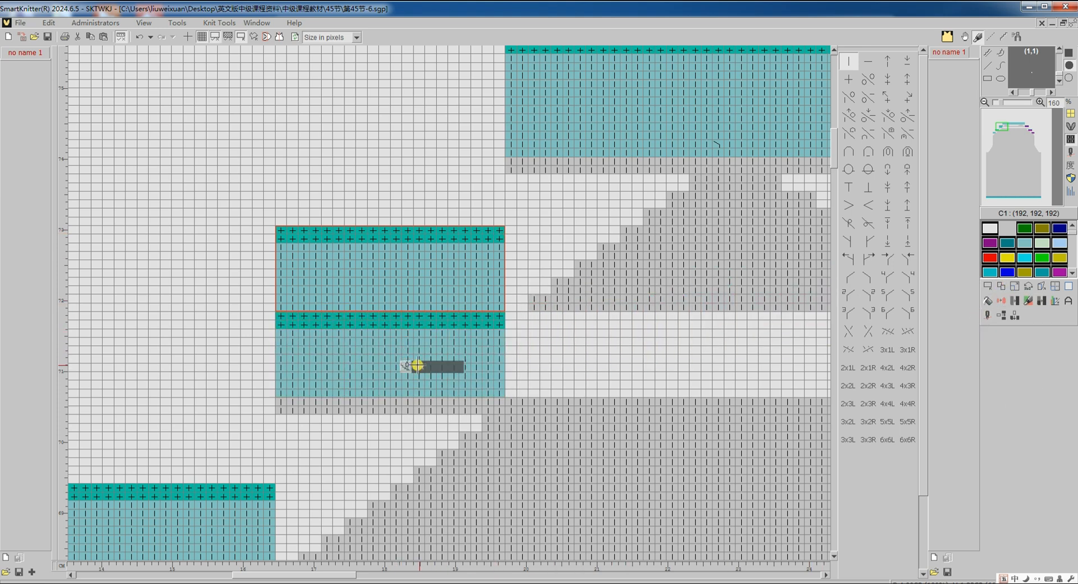
pyautogui.click(1069, 287)
pyautogui.click(1023, 356)
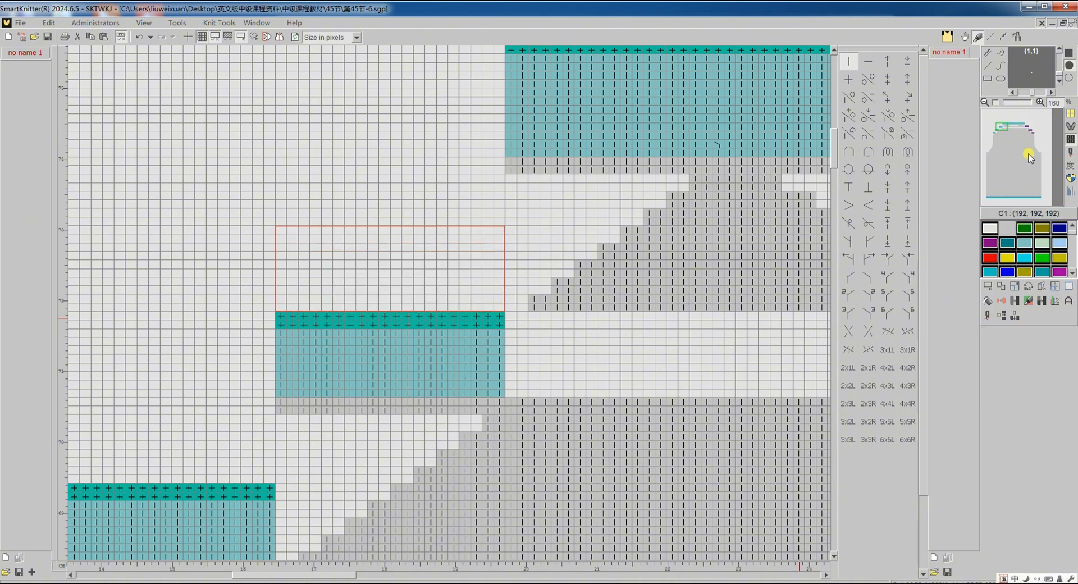
# - Copy the uppermost right purple waste block down directly above its grey rows, clear the original block and remove the selection
pyautogui.click(1028, 126)
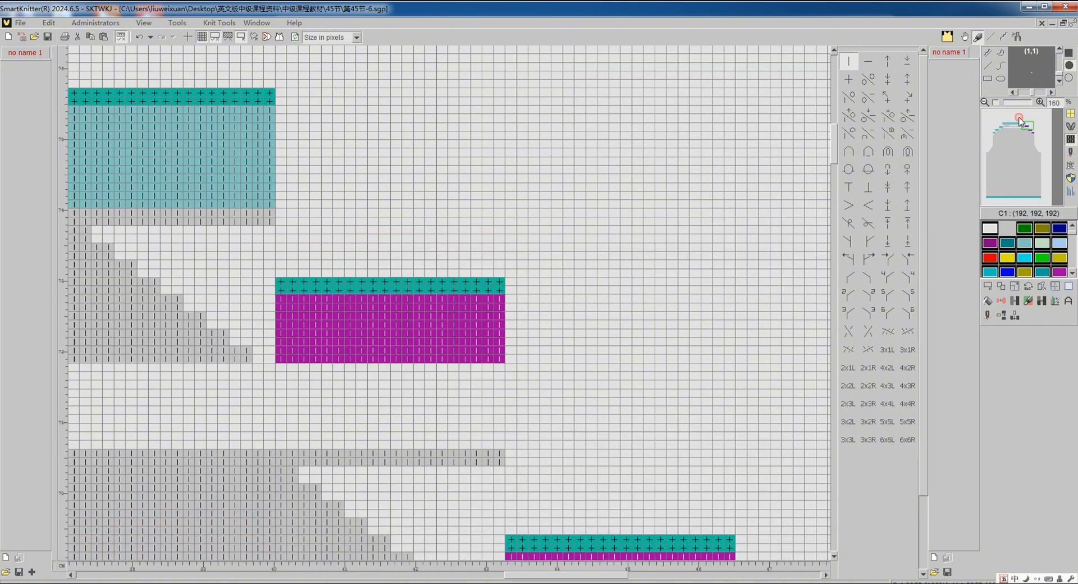
pyautogui.click(983, 288)
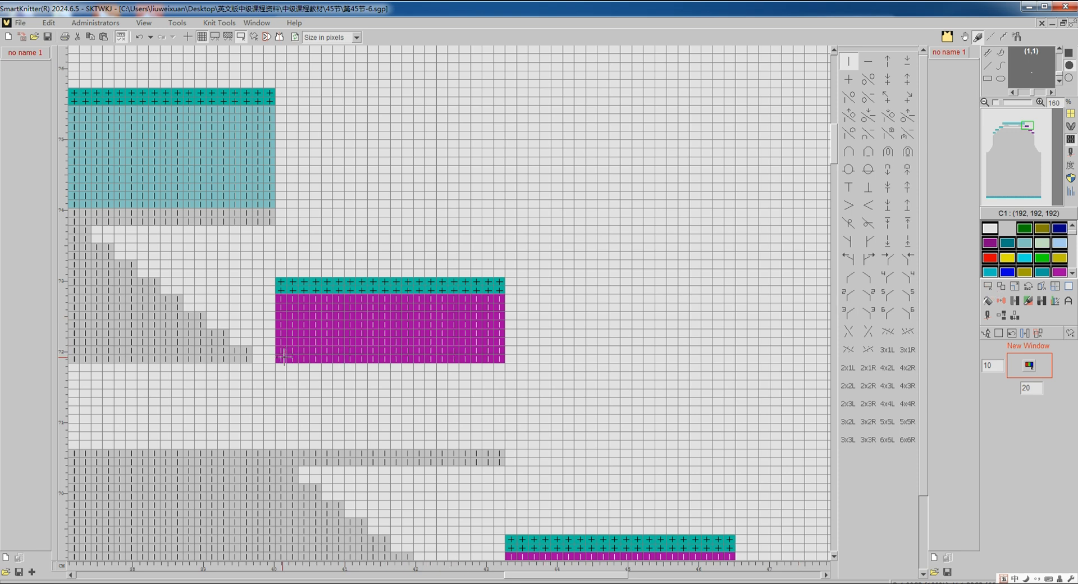
pyautogui.moveTo(284, 357); pyautogui.dragTo(503, 283)
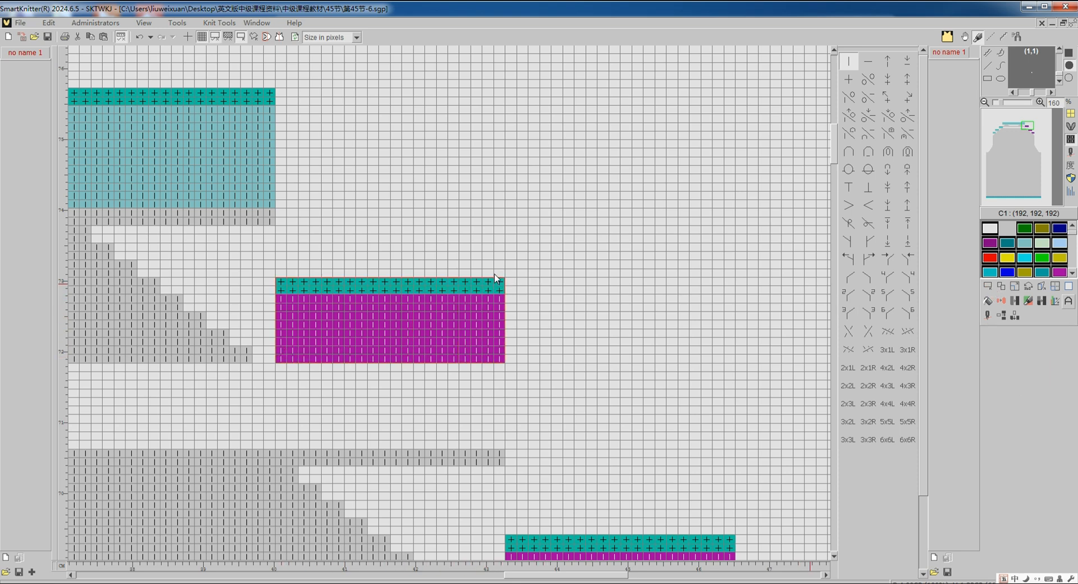
pyautogui.click(1009, 287)
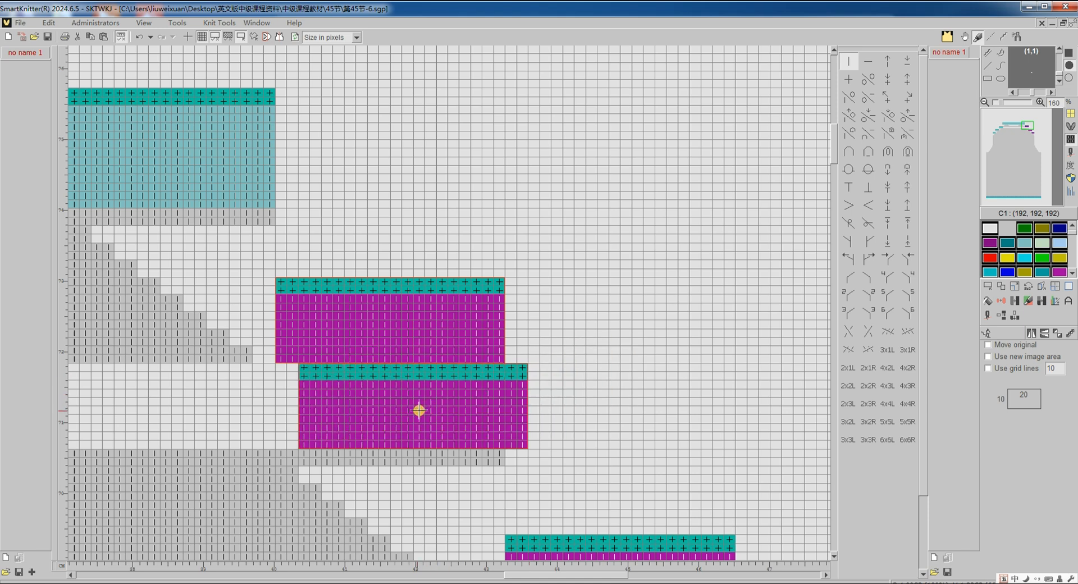
pyautogui.click(398, 409)
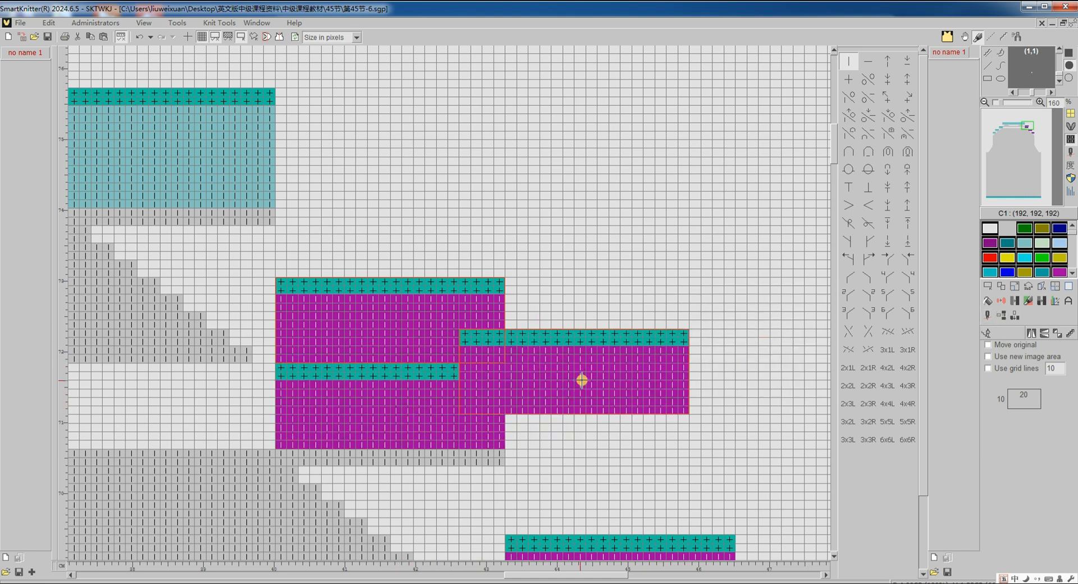
pyautogui.rightClick(567, 382)
pyautogui.click(589, 395)
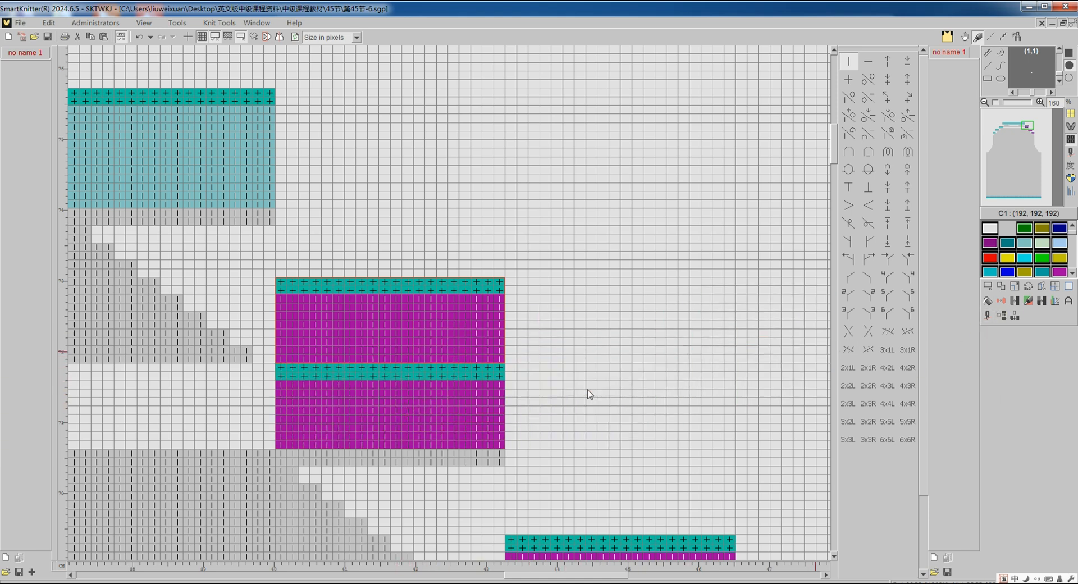
pyautogui.click(1066, 287)
pyautogui.click(1024, 362)
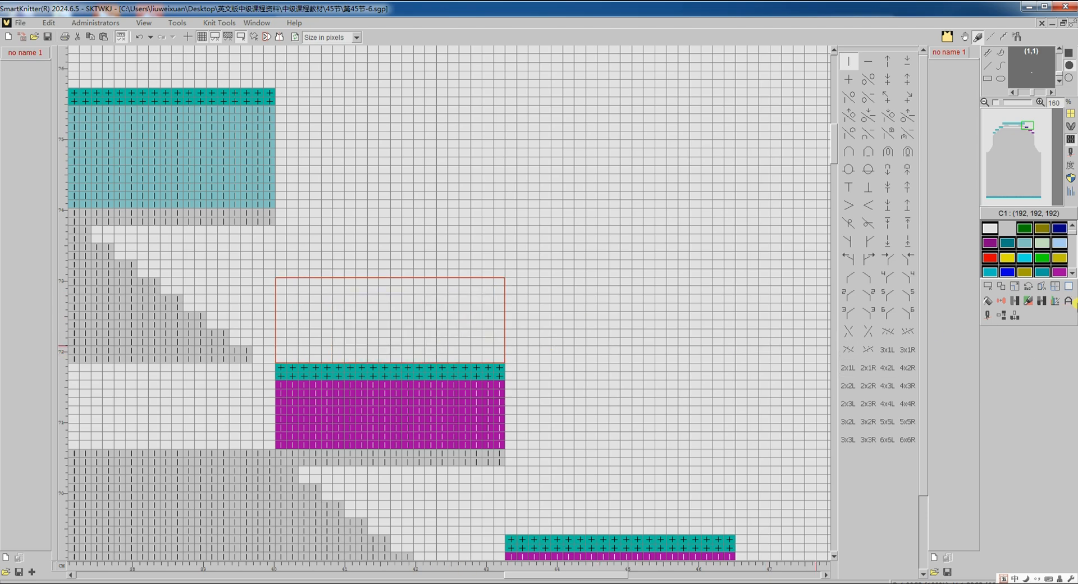
pyautogui.click(988, 288)
pyautogui.click(998, 335)
# - Translate the edited 第45节-6 pattern to machine code with its existing Stoll settings
pyautogui.scroll(-1, 759, 354)
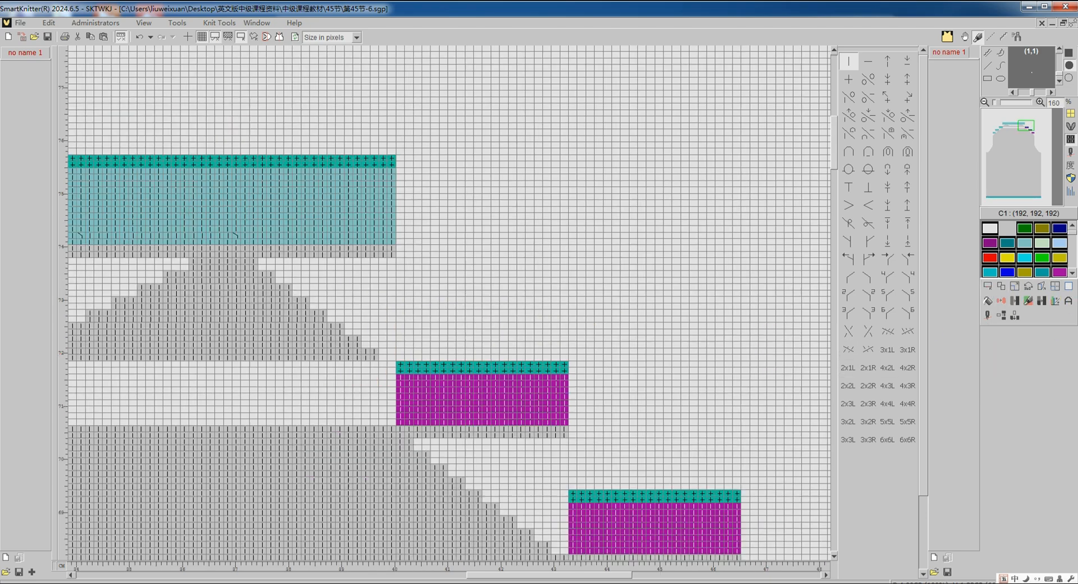
pyautogui.scroll(-3, 745, 351)
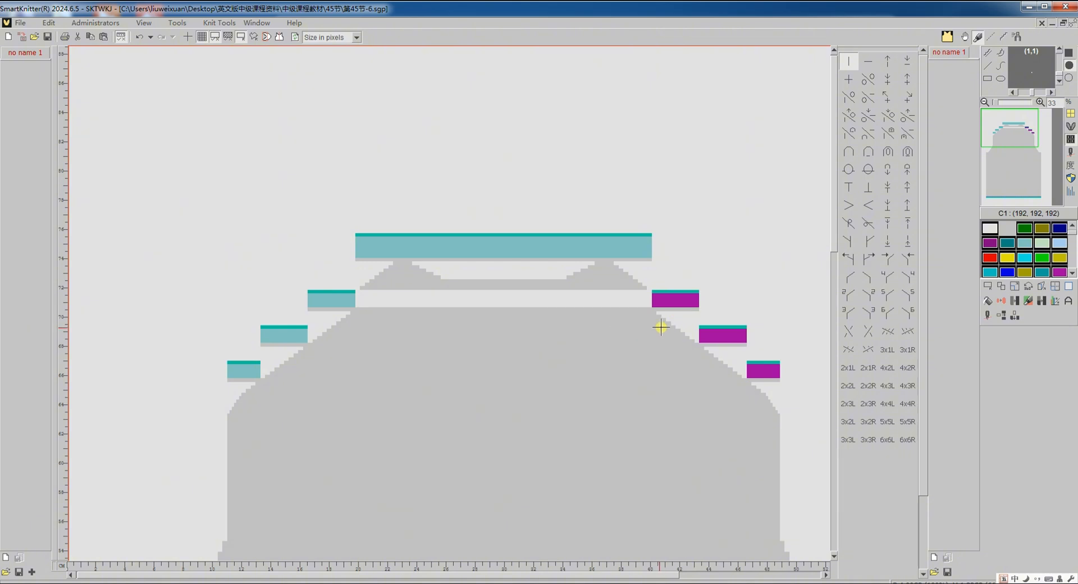
pyautogui.click(988, 316)
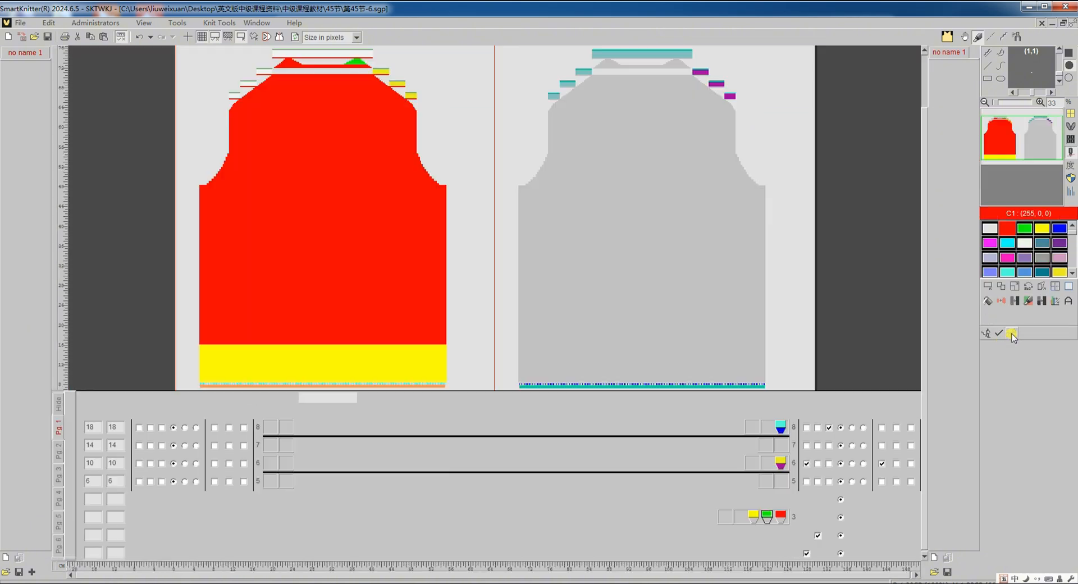
pyautogui.click(1012, 334)
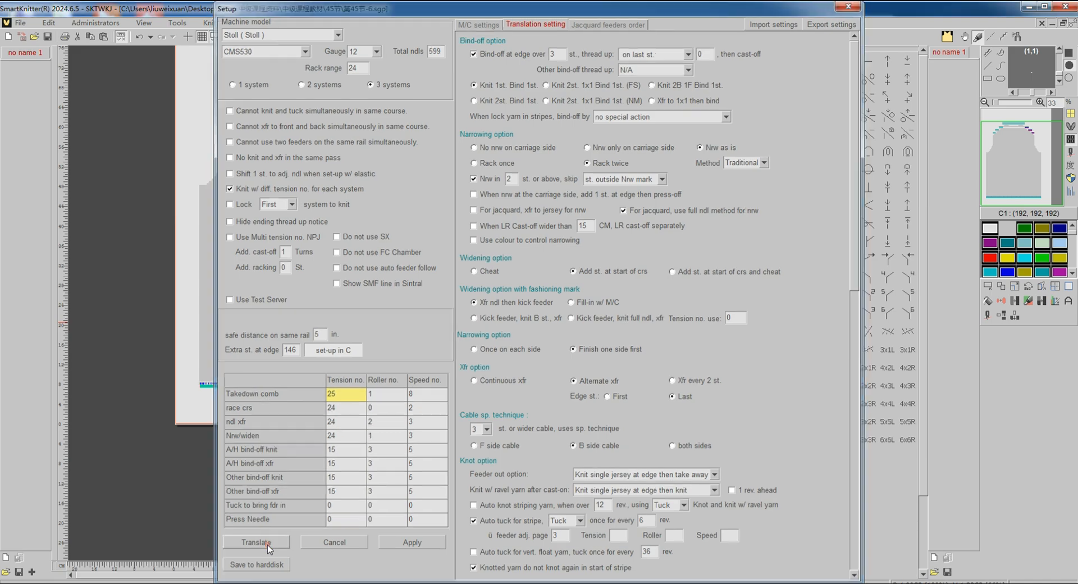
pyautogui.click(267, 544)
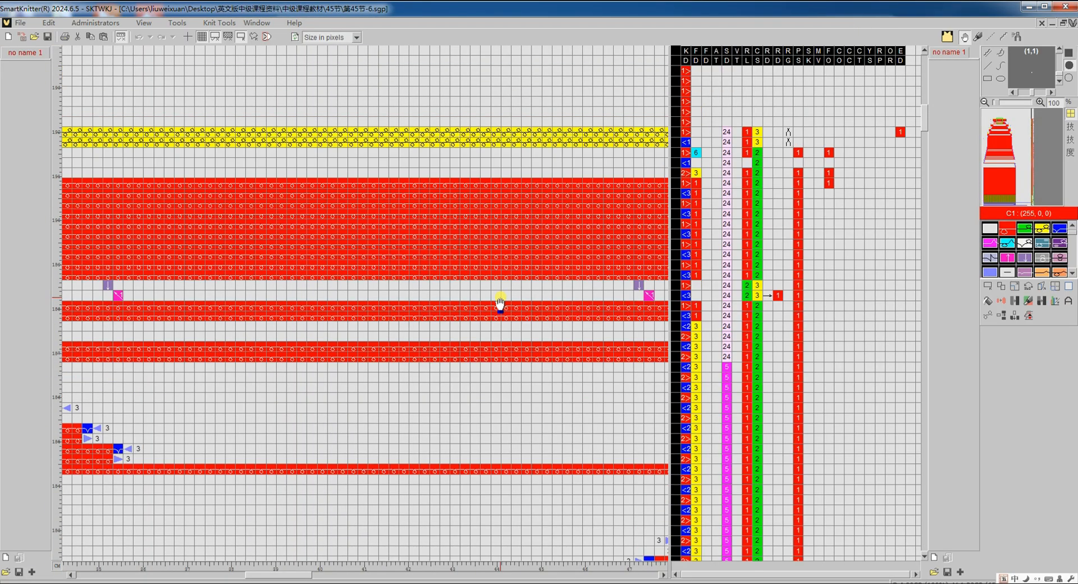
# - Examine the knitting order of the side waste sections, shoulders and collar in the new code, and compare it with the knit structure
pyautogui.scroll(-4, 500, 304)
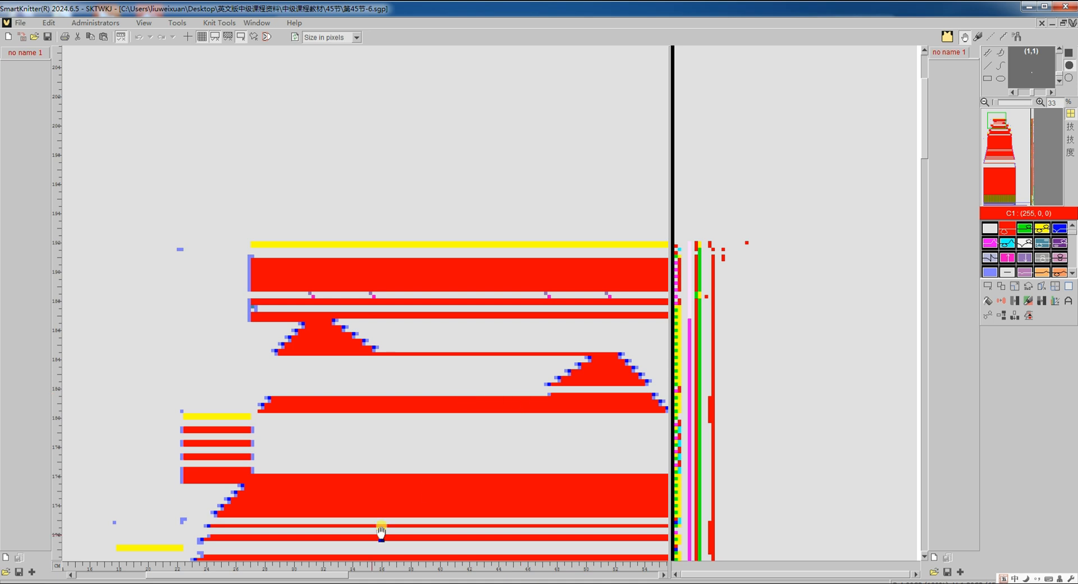
pyautogui.moveTo(338, 577); pyautogui.dragTo(372, 576)
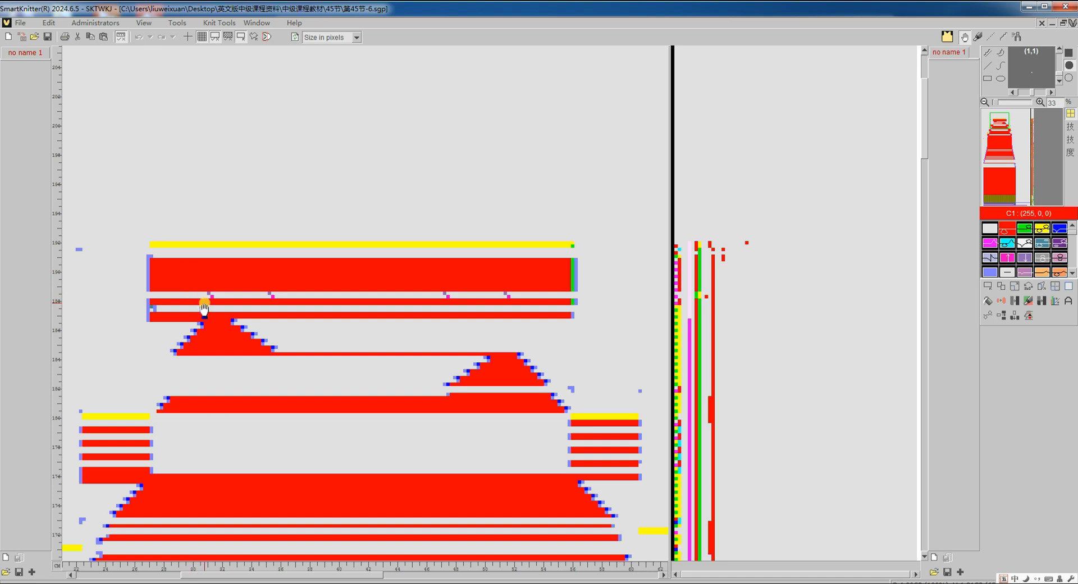
pyautogui.moveTo(203, 307)
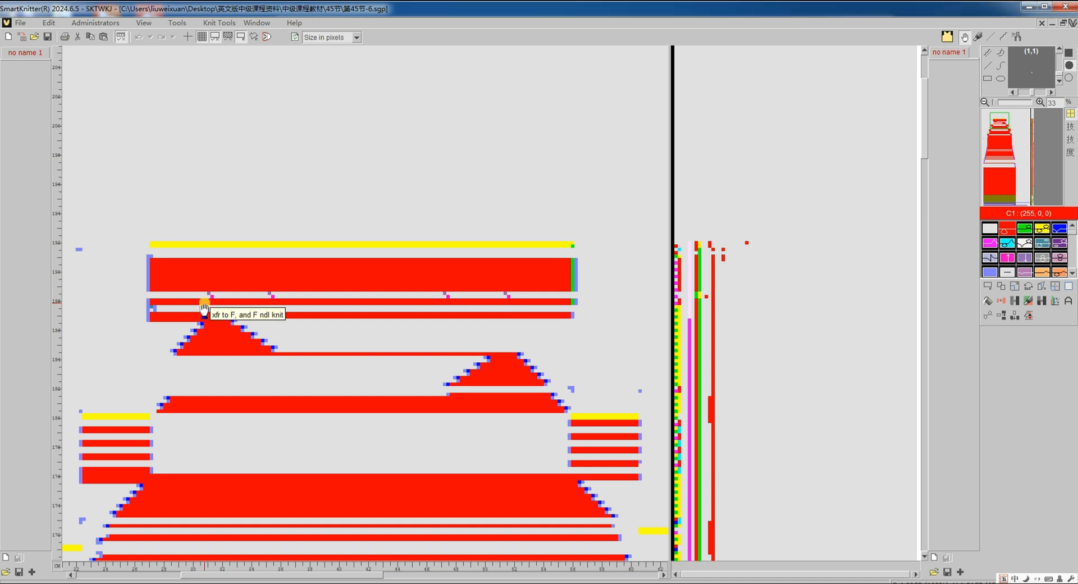
pyautogui.press('Tab')
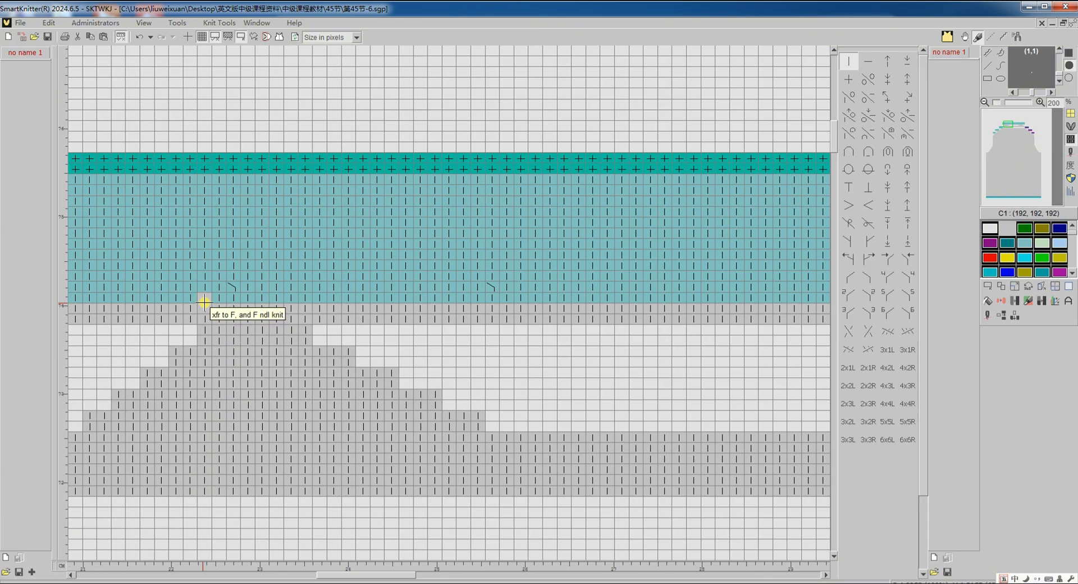
pyautogui.scroll(-3, 204, 307)
pyautogui.scroll(-4, 204, 307)
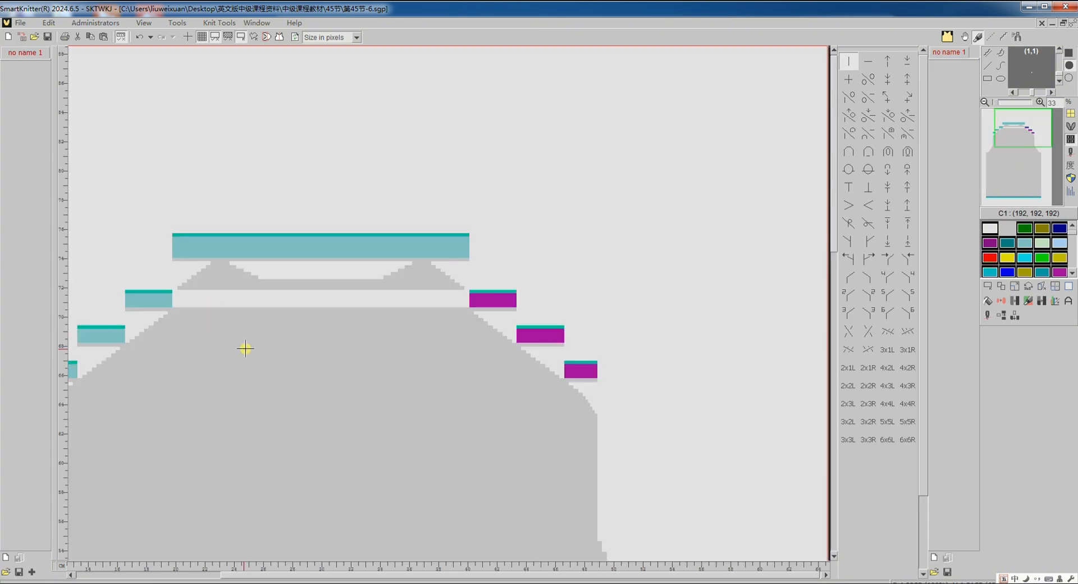
pyautogui.hscroll(-3, 244, 358)
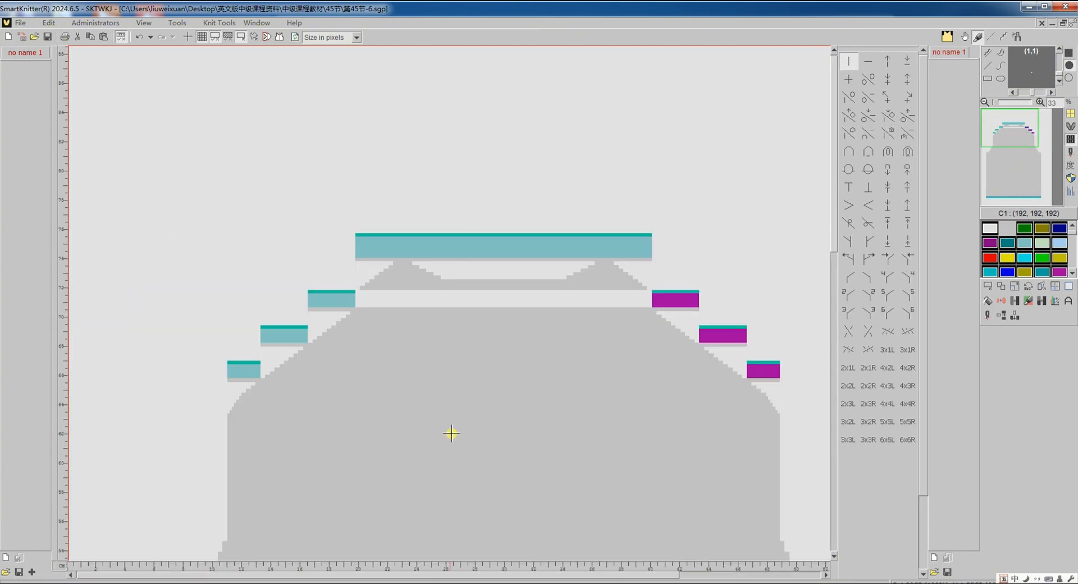